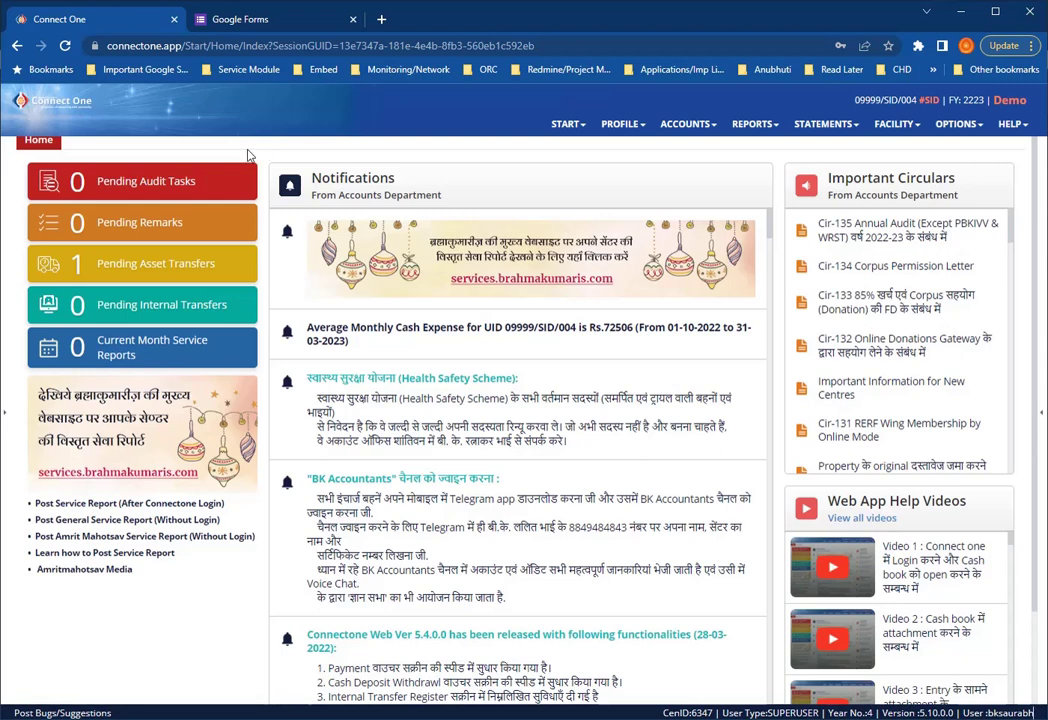
# - Create a blank Untitled Google Form, confirm it has 0 responses, then return to Connect One
pyautogui.click(262, 20)
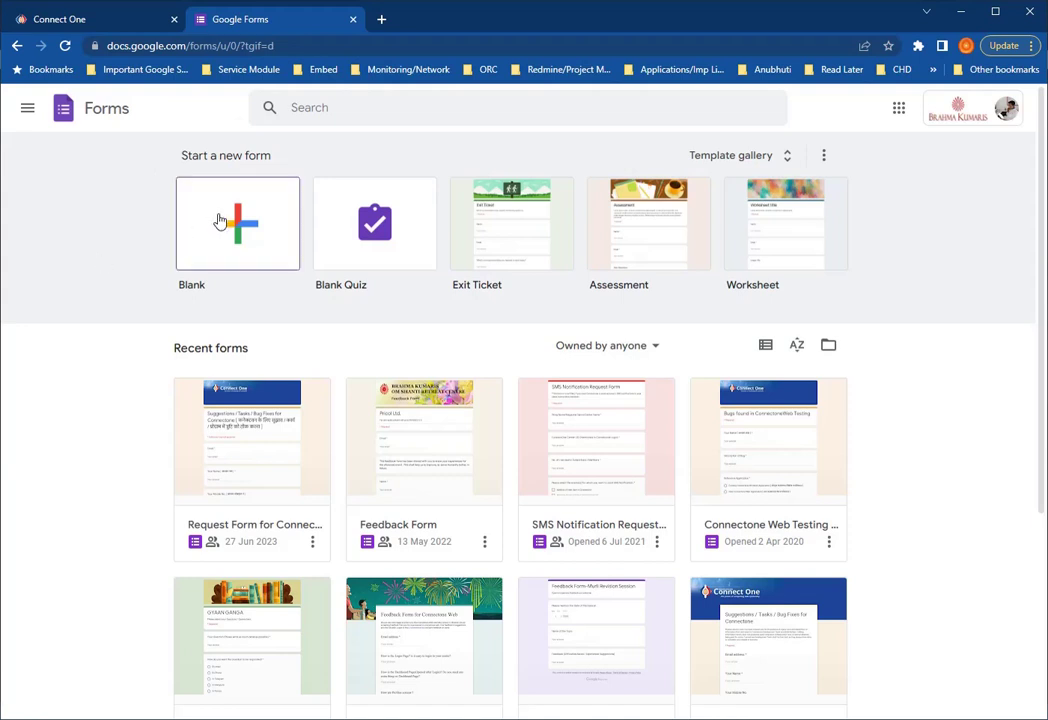
pyautogui.click(220, 220)
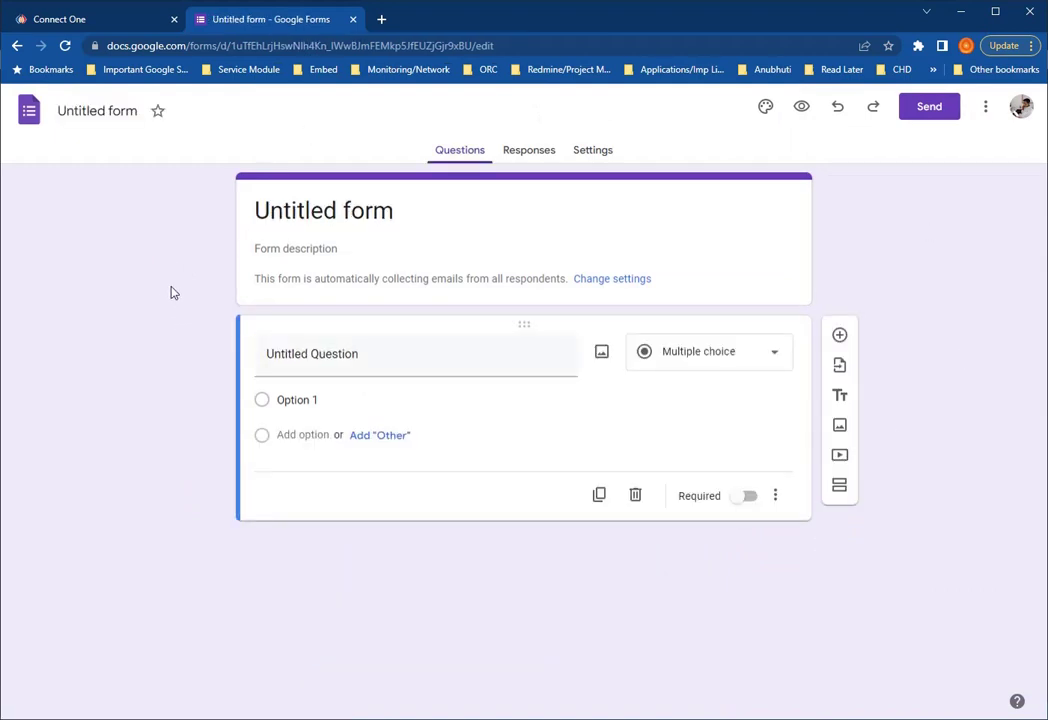
pyautogui.click(527, 149)
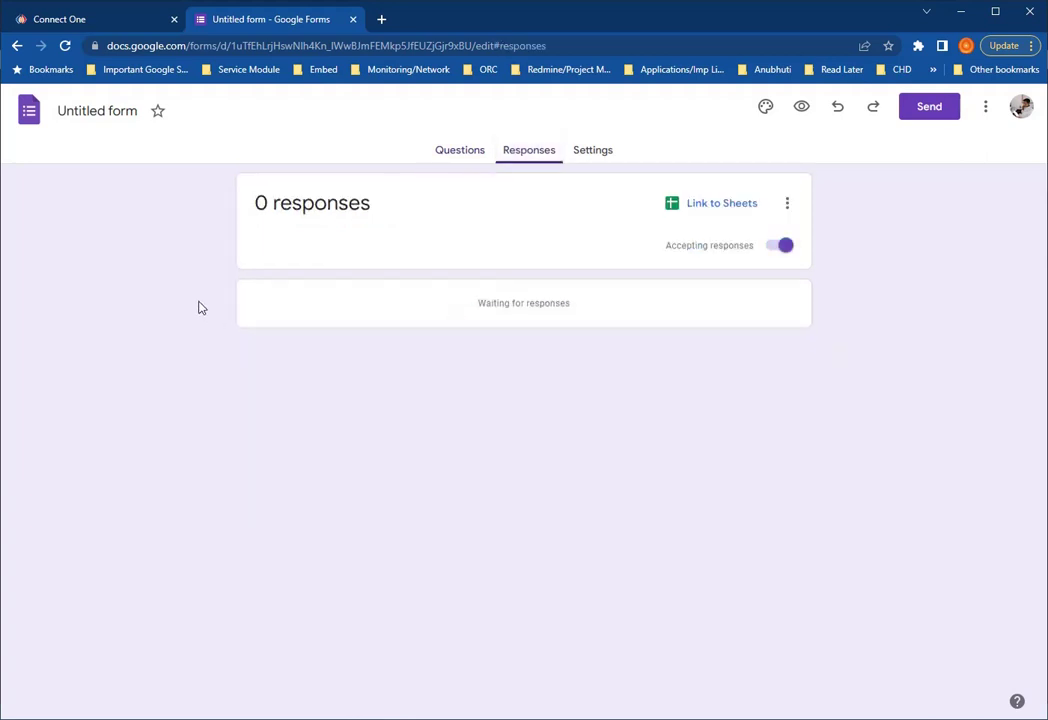
pyautogui.click(110, 26)
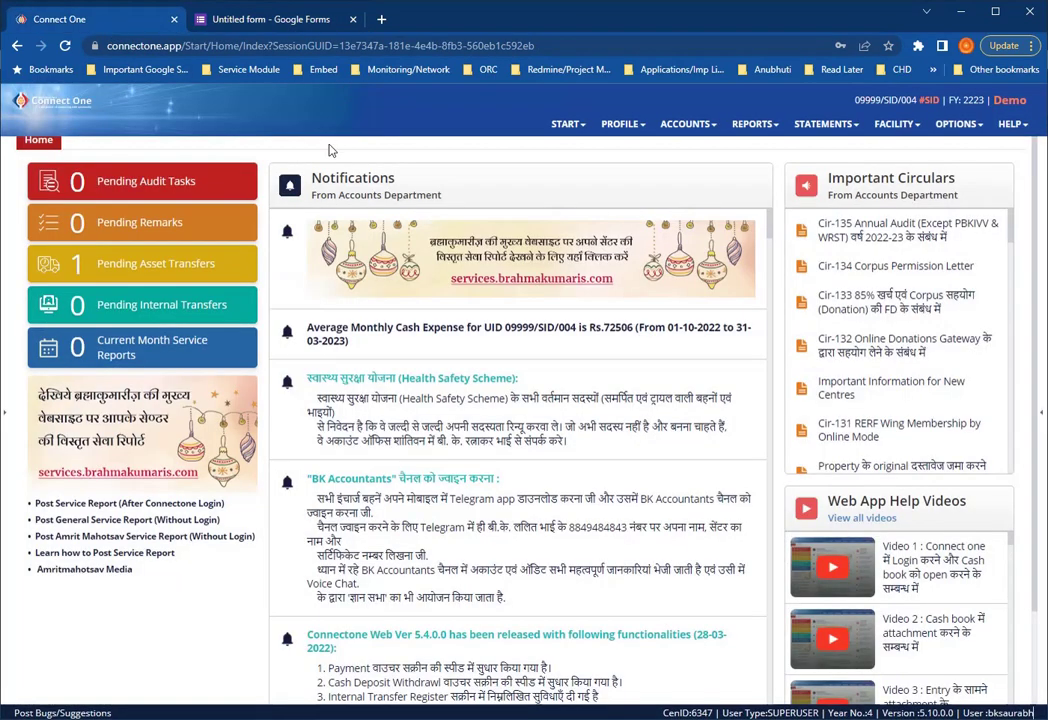
# - Go to FACILITY > Godly Services > Service Forms to list the 'Test Form for exe scheduler' instances
pyautogui.scroll(1, 316, 145)
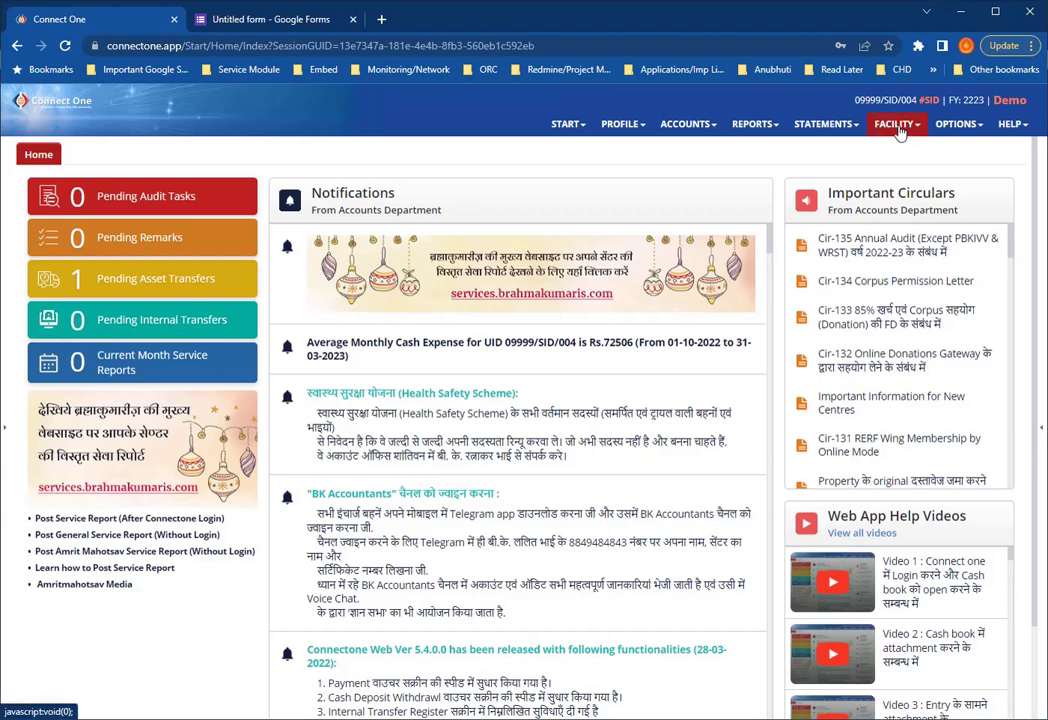
pyautogui.click(895, 124)
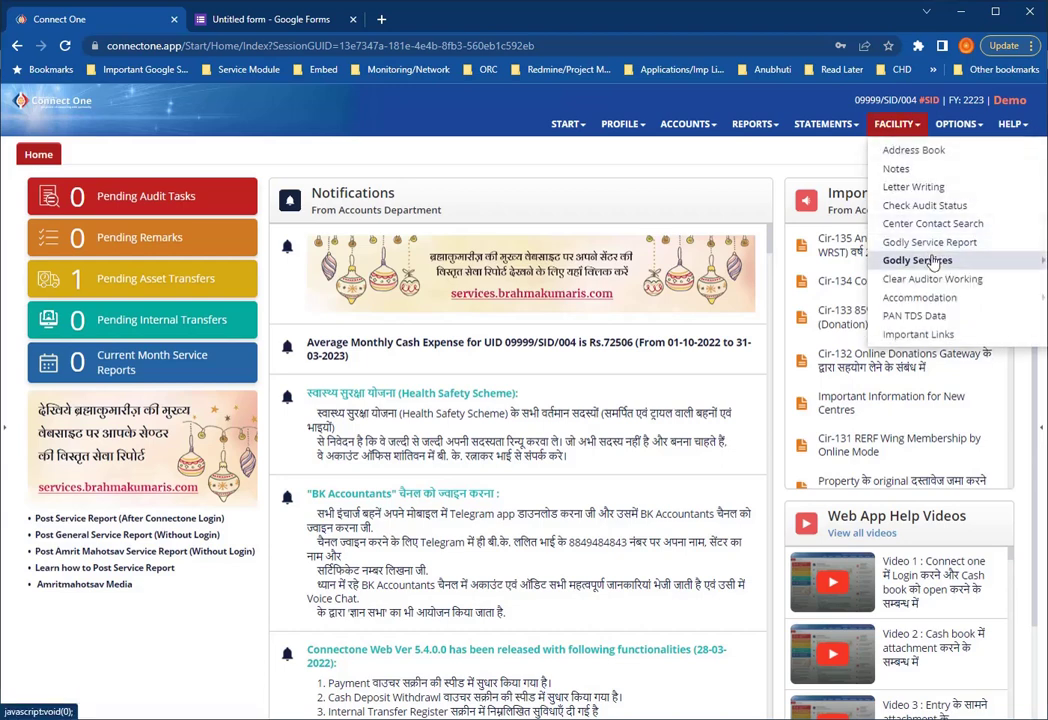
pyautogui.moveTo(925, 261)
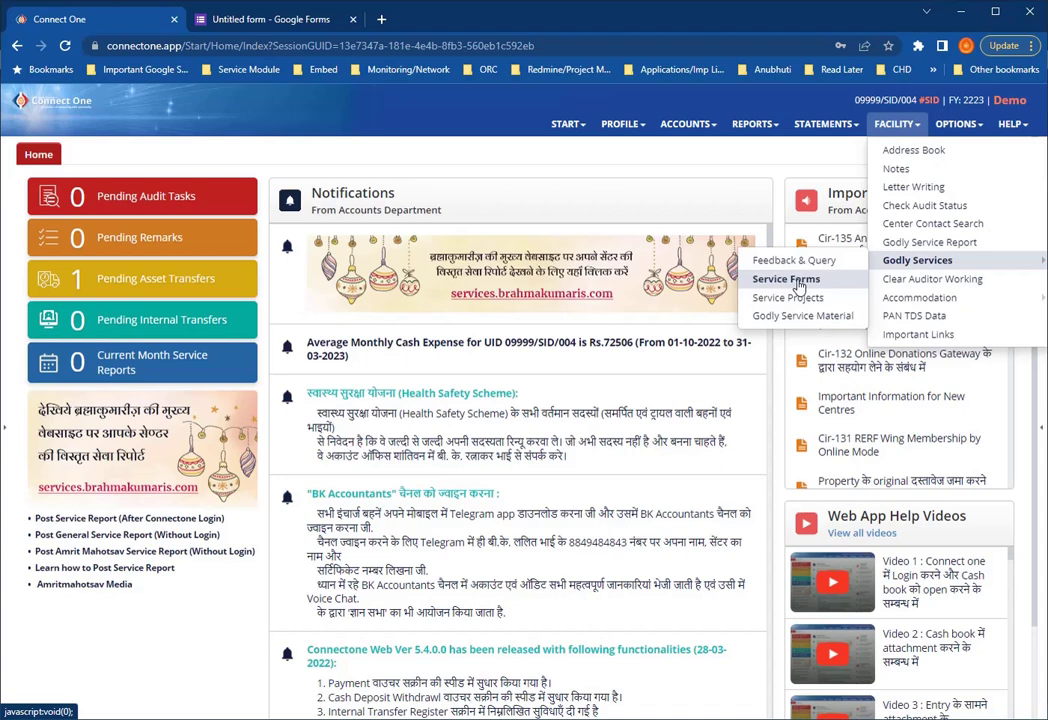
pyautogui.click(797, 285)
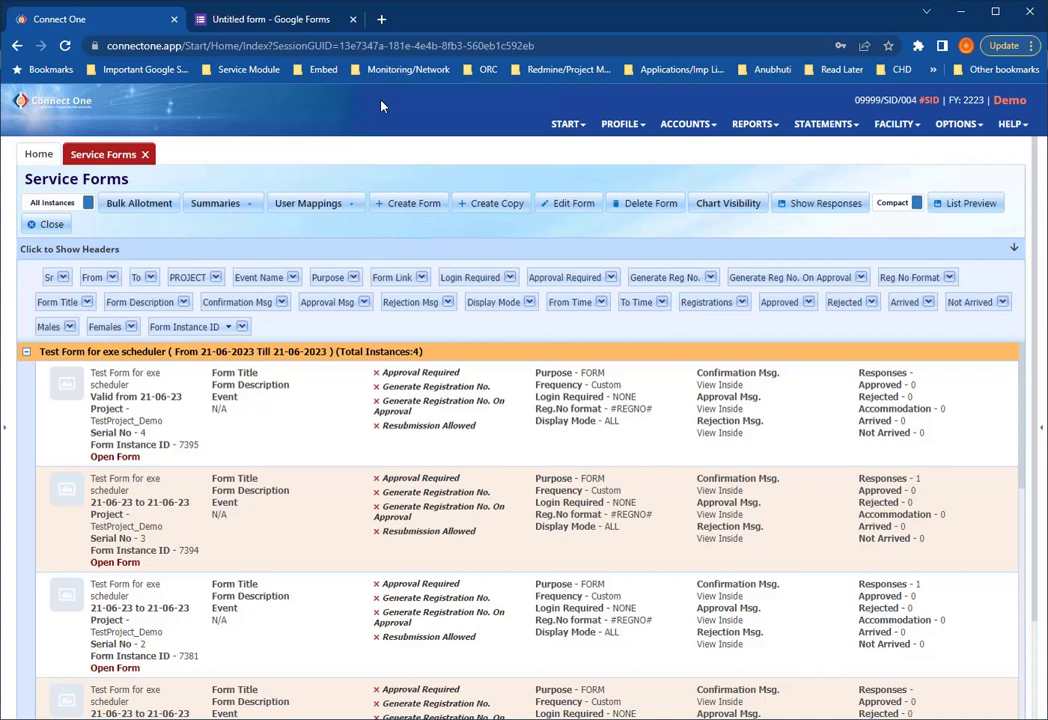
# - Start a new form named 'Youth Conference Registration Form' and select the name
pyautogui.click(403, 207)
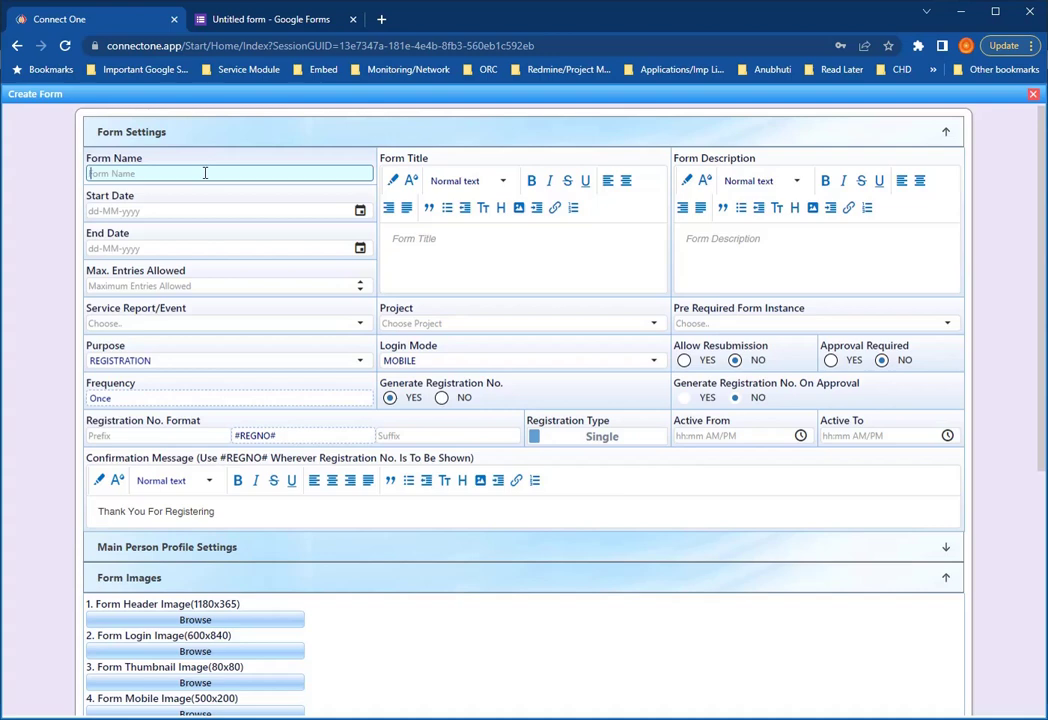
pyautogui.write('Youth Conference Reg')
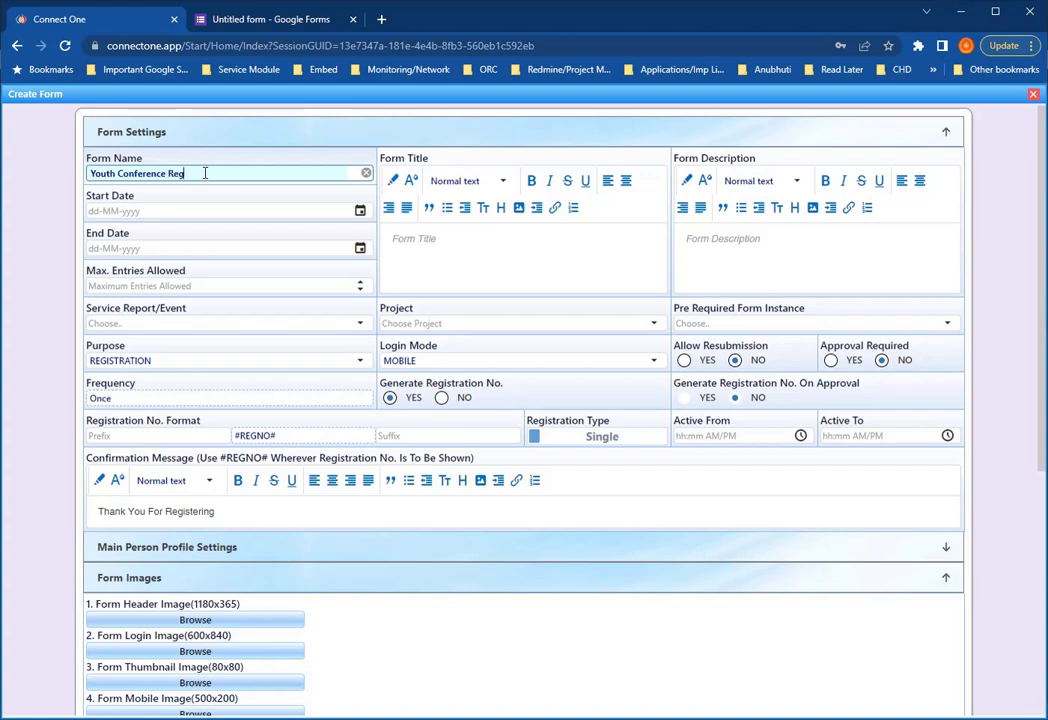
pyautogui.write('istration Form')
pyautogui.moveTo(245, 173); pyautogui.dragTo(78, 170)
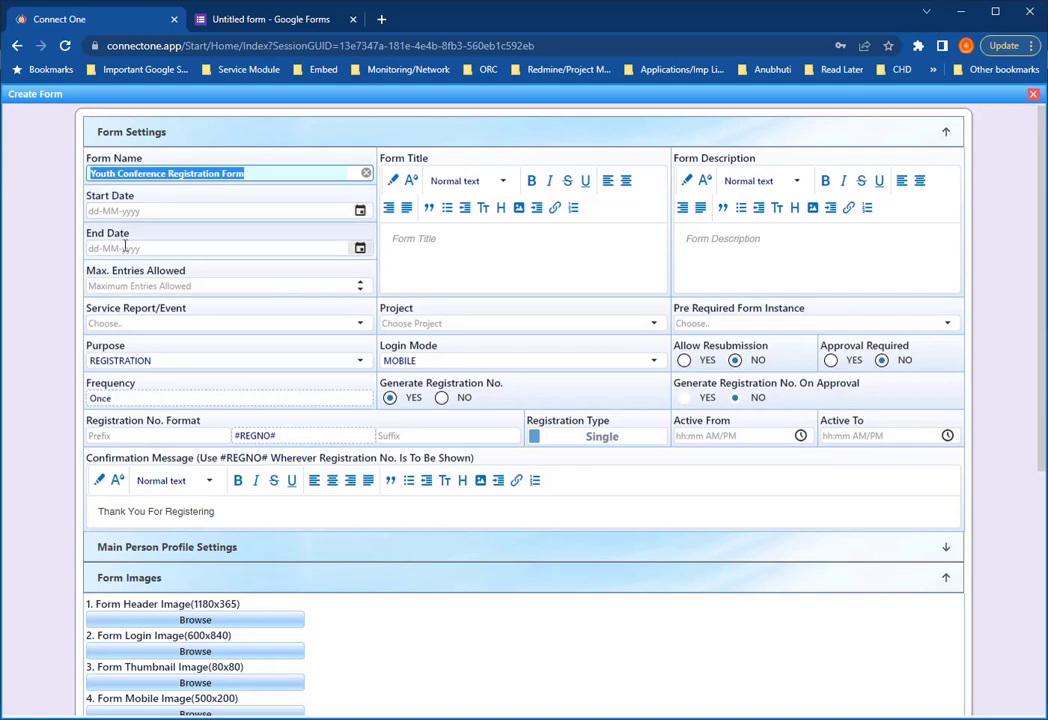
pyautogui.click(360, 210)
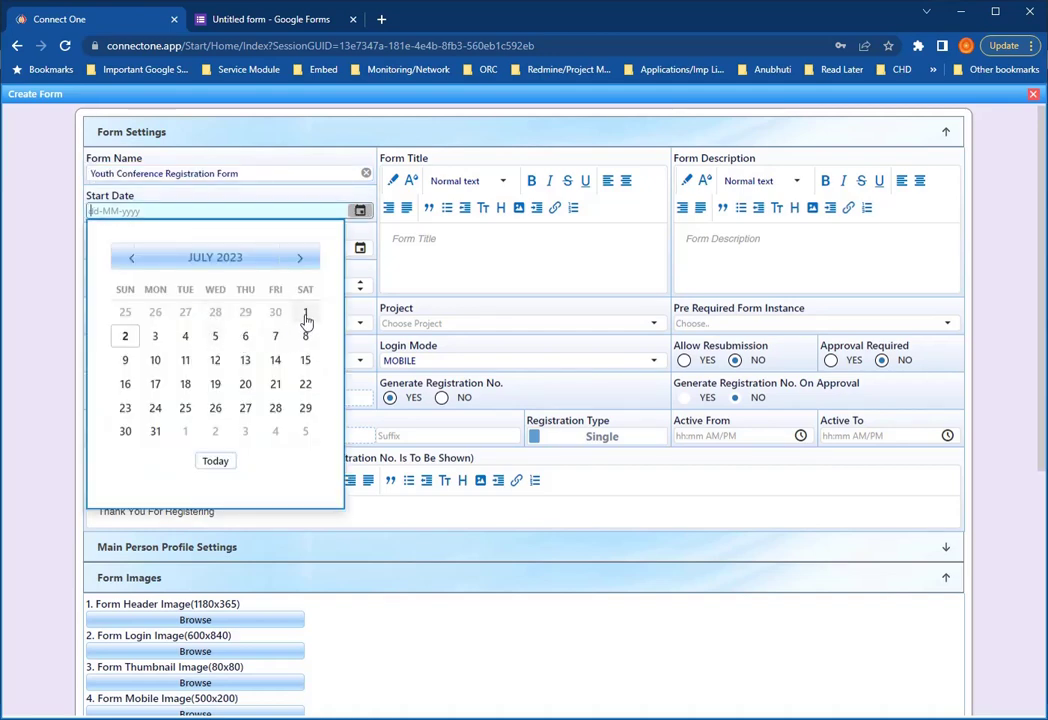
pyautogui.click(305, 312)
pyautogui.click(360, 248)
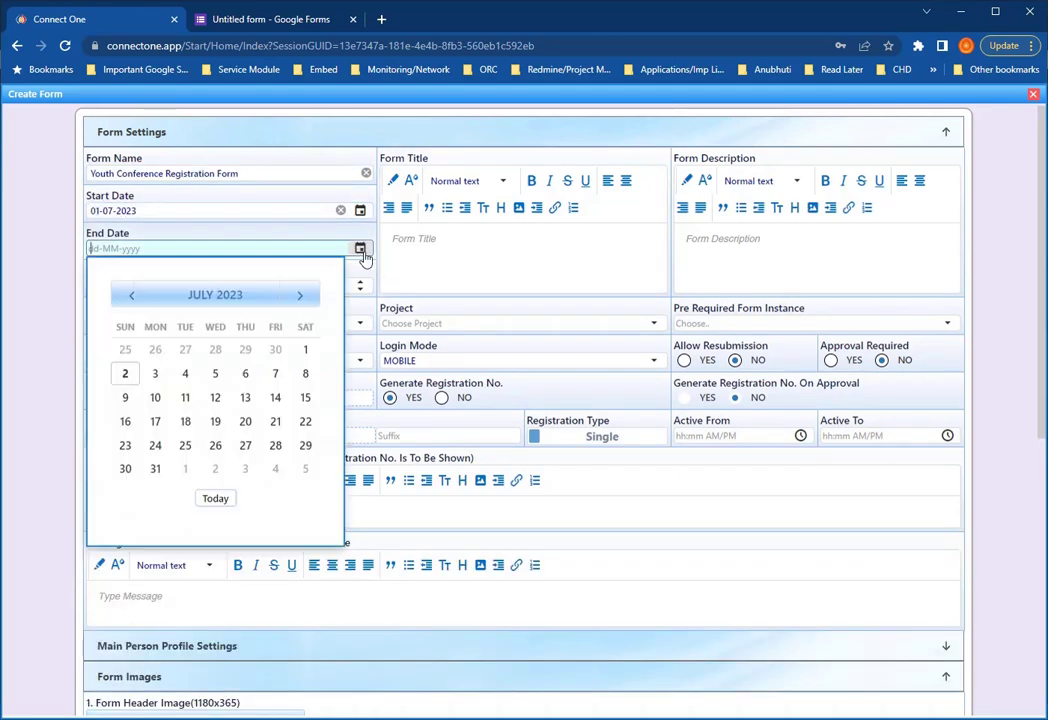
pyautogui.click(156, 468)
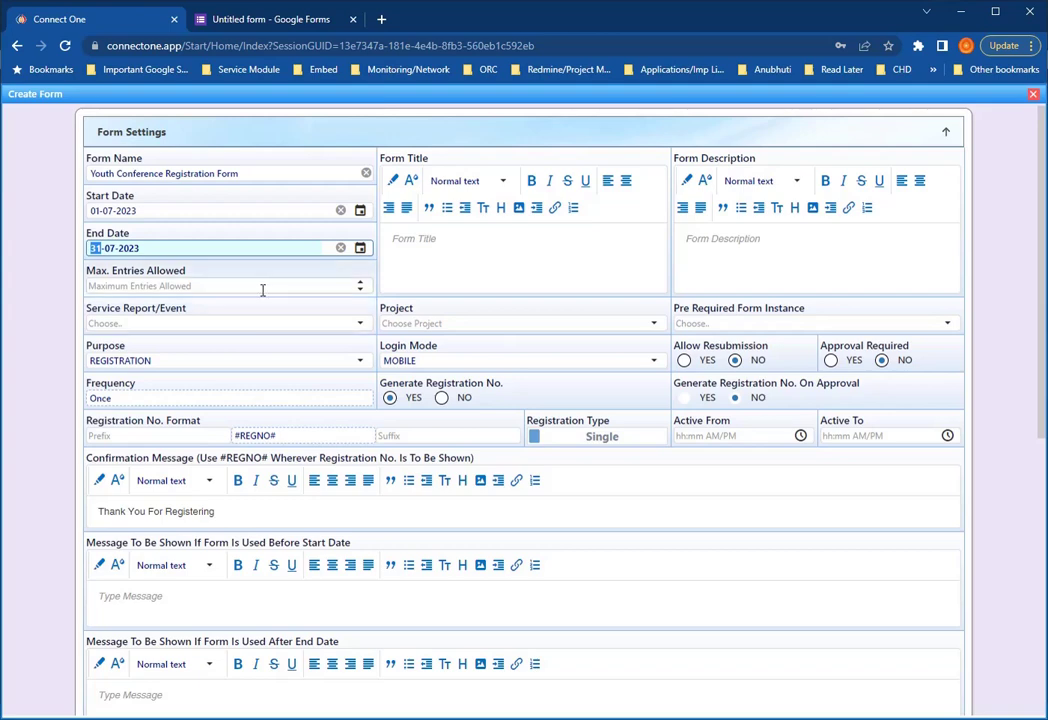
pyautogui.click(340, 210)
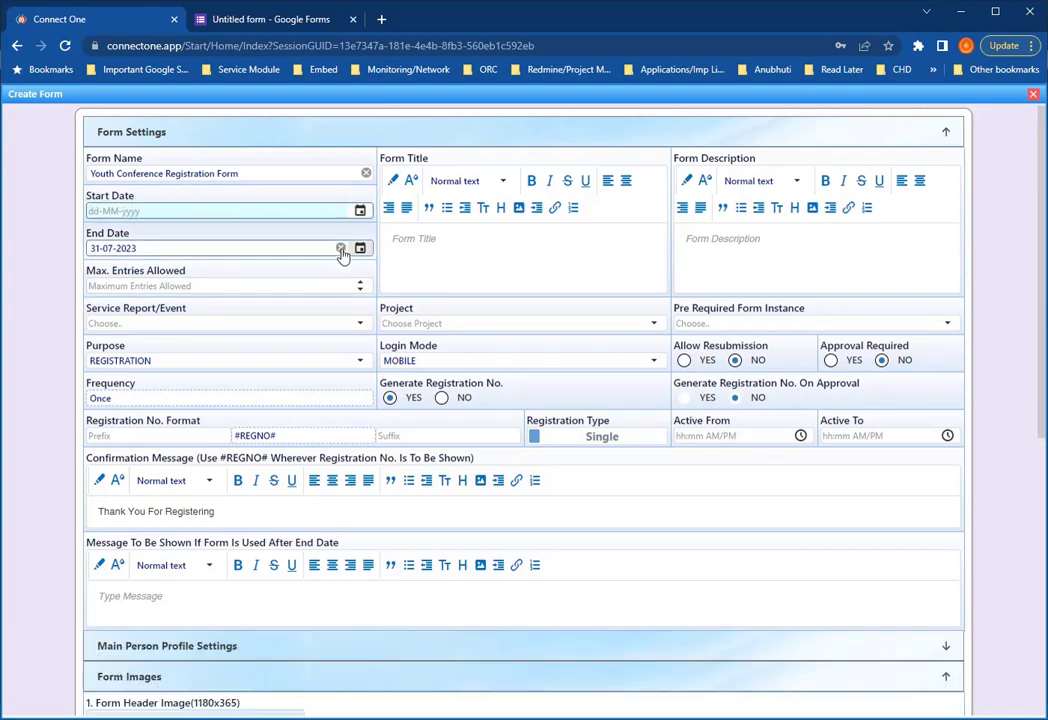
pyautogui.click(340, 248)
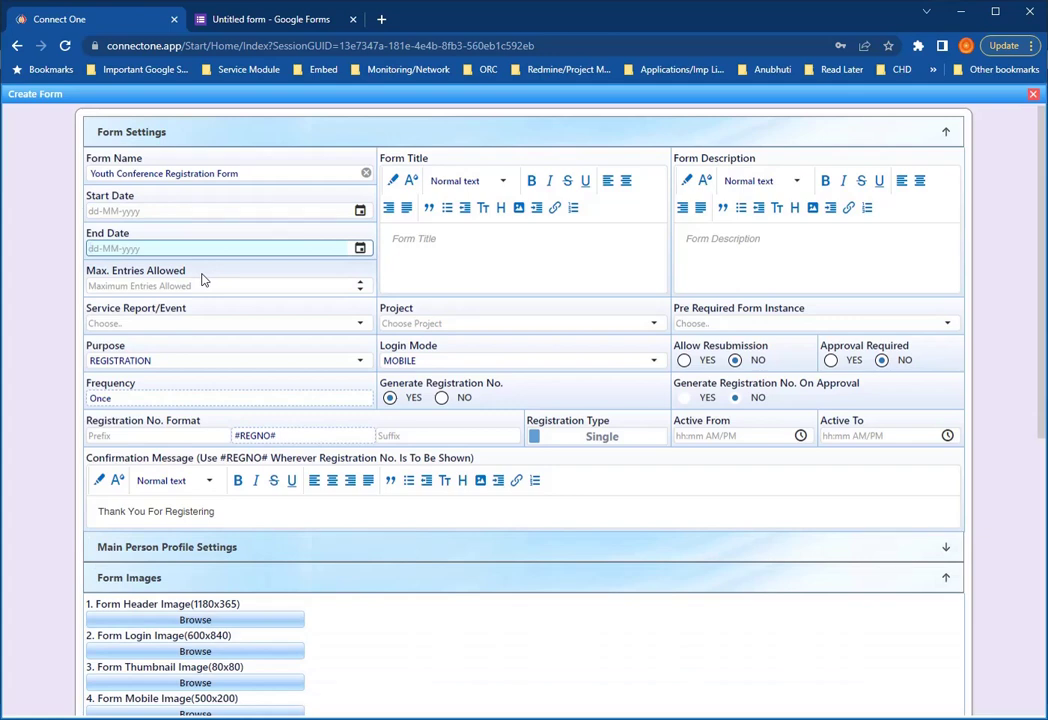
pyautogui.click(485, 268)
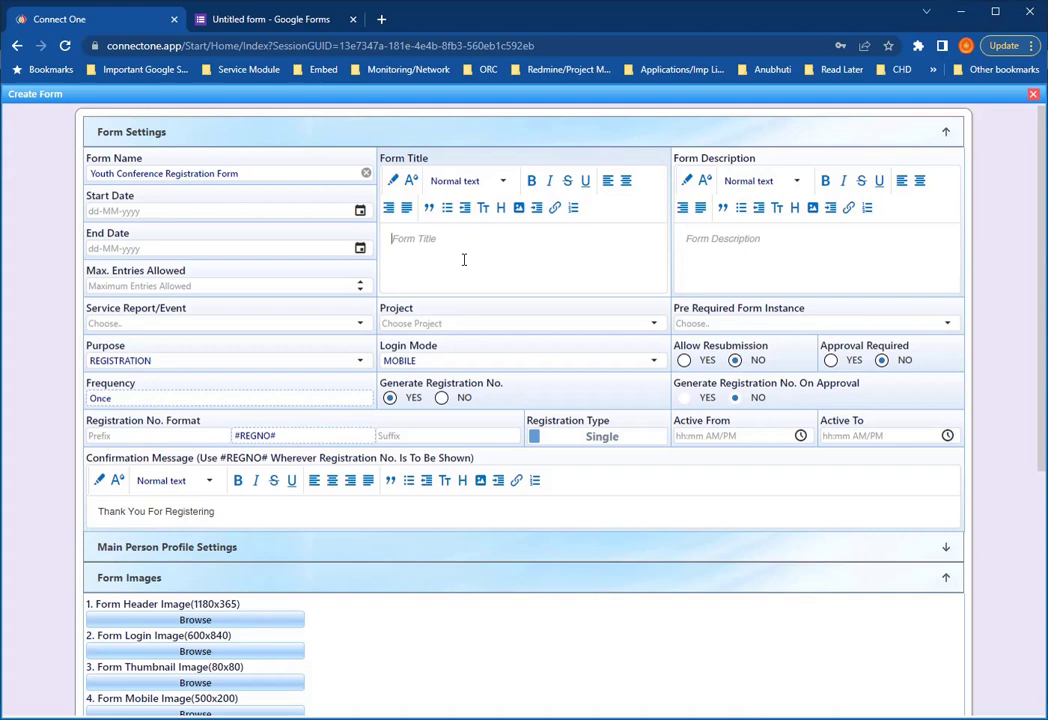
# - Paste the form name into the title and edit it to 'National Youth Conference - 2023'
pyautogui.moveTo(248, 173); pyautogui.dragTo(22, 168)
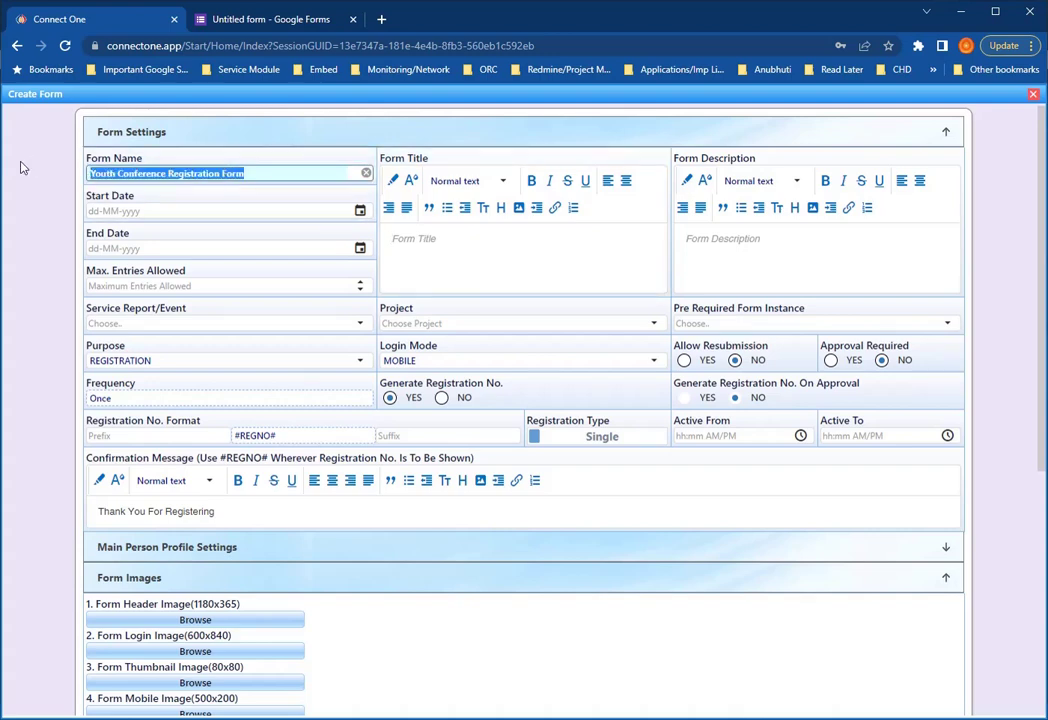
pyautogui.hotkey('ctrl', 'c')
pyautogui.click(456, 260)
pyautogui.hotkey('ctrl', 'v')
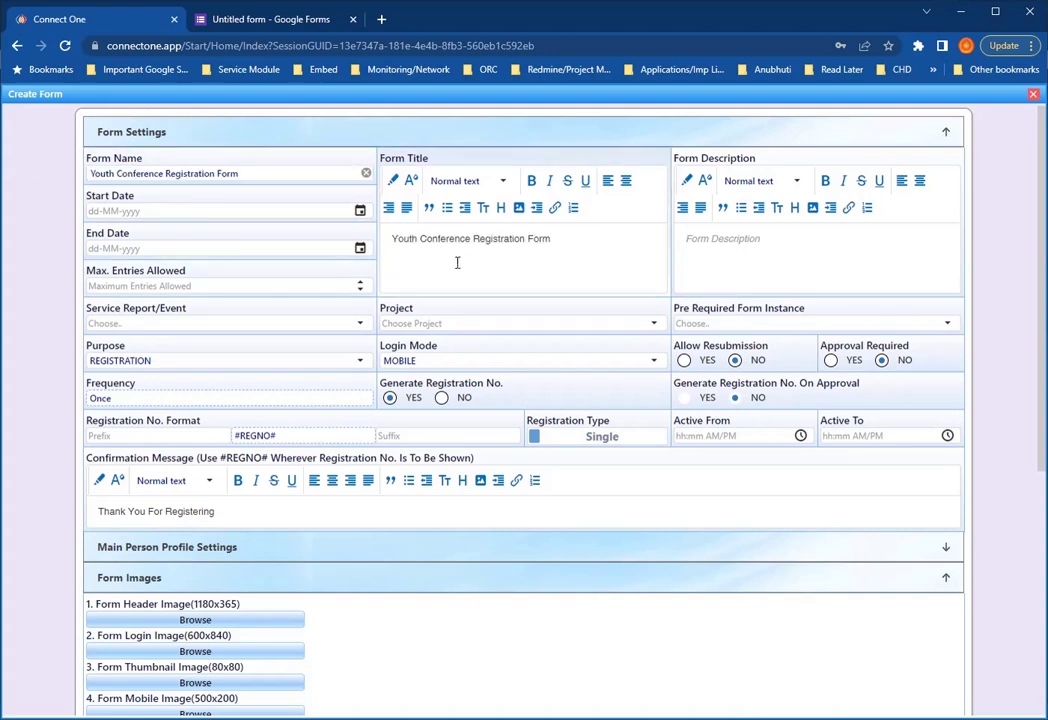
pyautogui.press('Home')
pyautogui.write('2023')
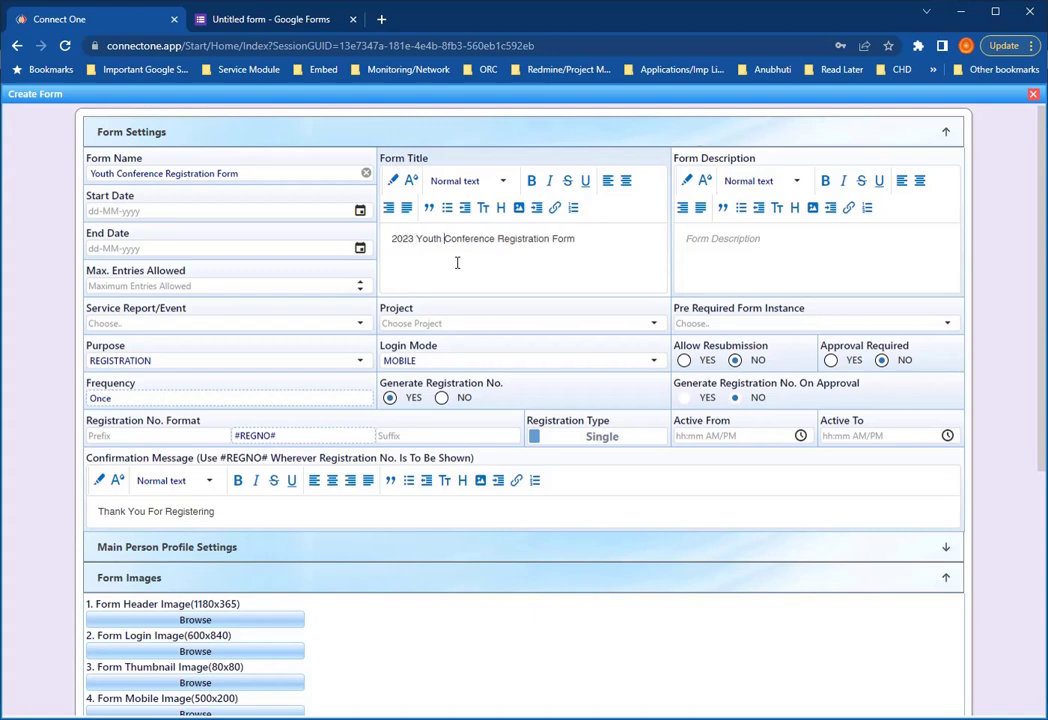
pyautogui.hotkey('shift', 'End')
pyautogui.press('Delete')
pyautogui.write('National')
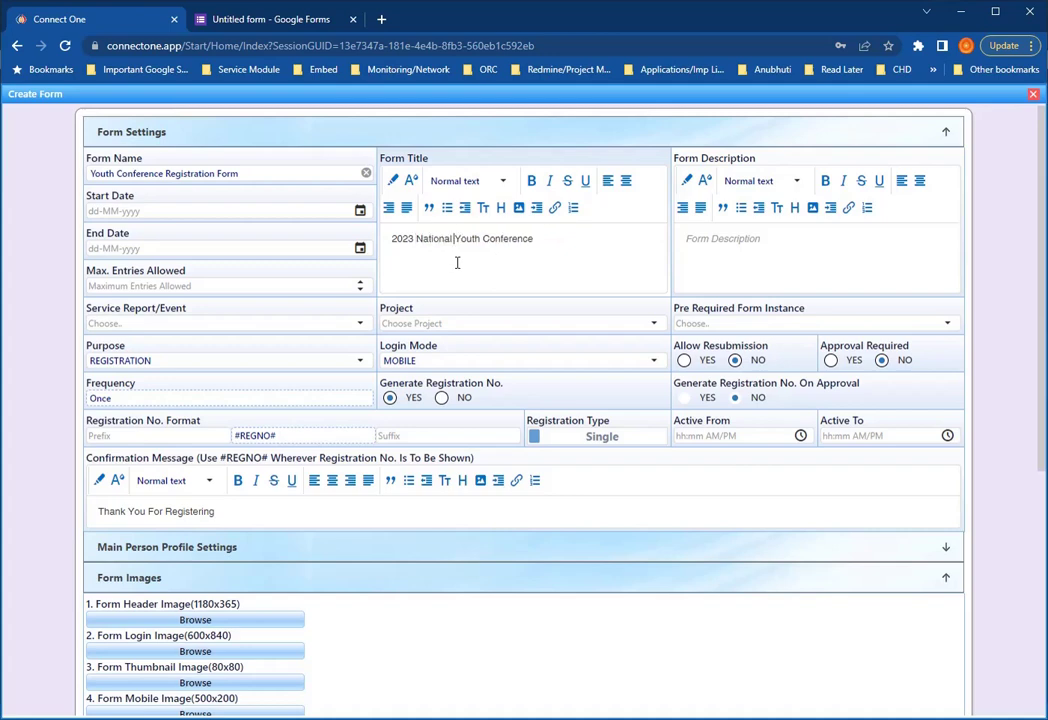
pyautogui.press('Home')
pyautogui.hotkey('shift', 'Right')
pyautogui.hotkey('shift', 'Right')
pyautogui.hotkey('shift', 'Right')
pyautogui.hotkey('shift', 'Right')
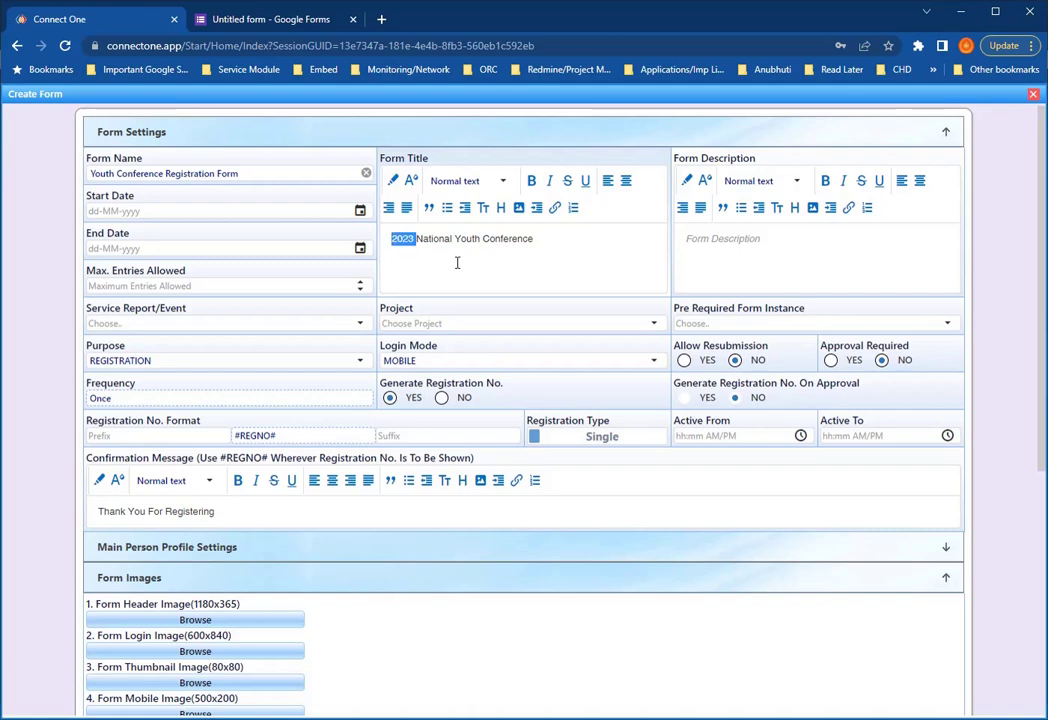
pyautogui.press('Delete')
pyautogui.press('Delete')
pyautogui.press('End')
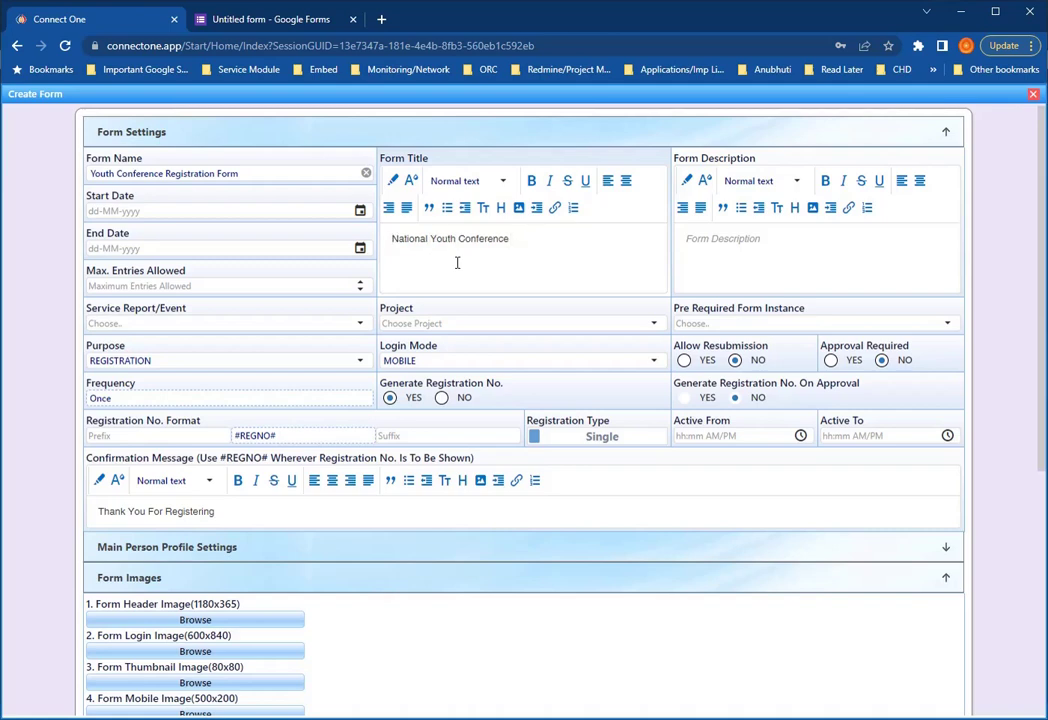
pyautogui.write('- 2023')
# - Make the title text red (184,28,28) and style it as Heading 1
pyautogui.moveTo(592, 271); pyautogui.dragTo(381, 237)
pyautogui.click(411, 181)
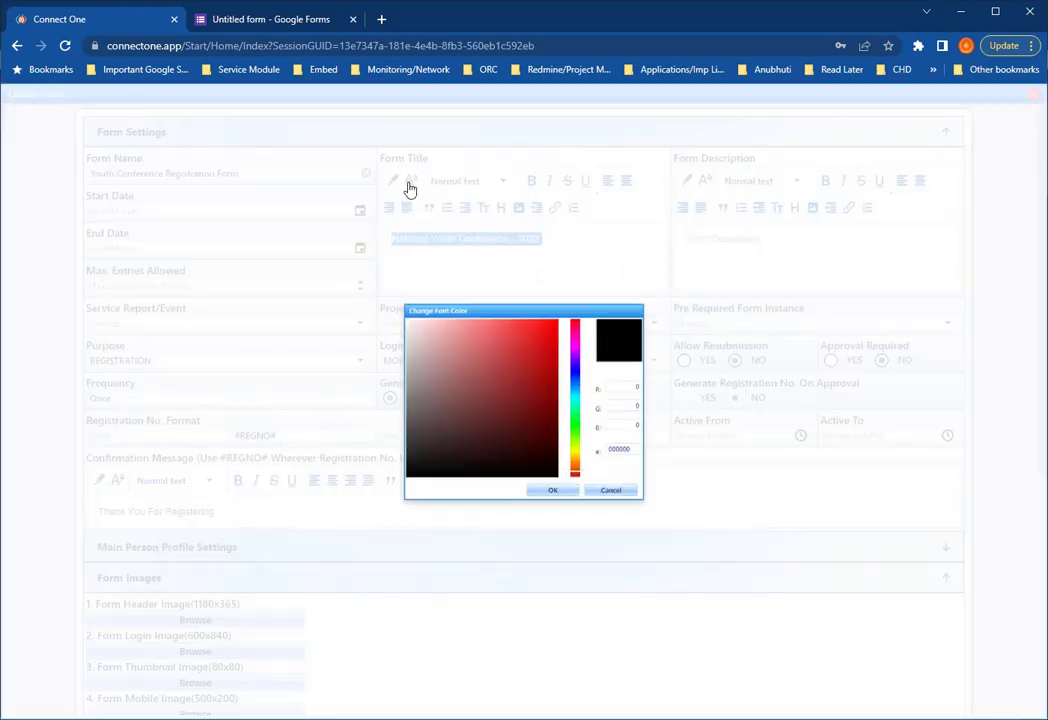
pyautogui.click(537, 348)
pyautogui.click(565, 527)
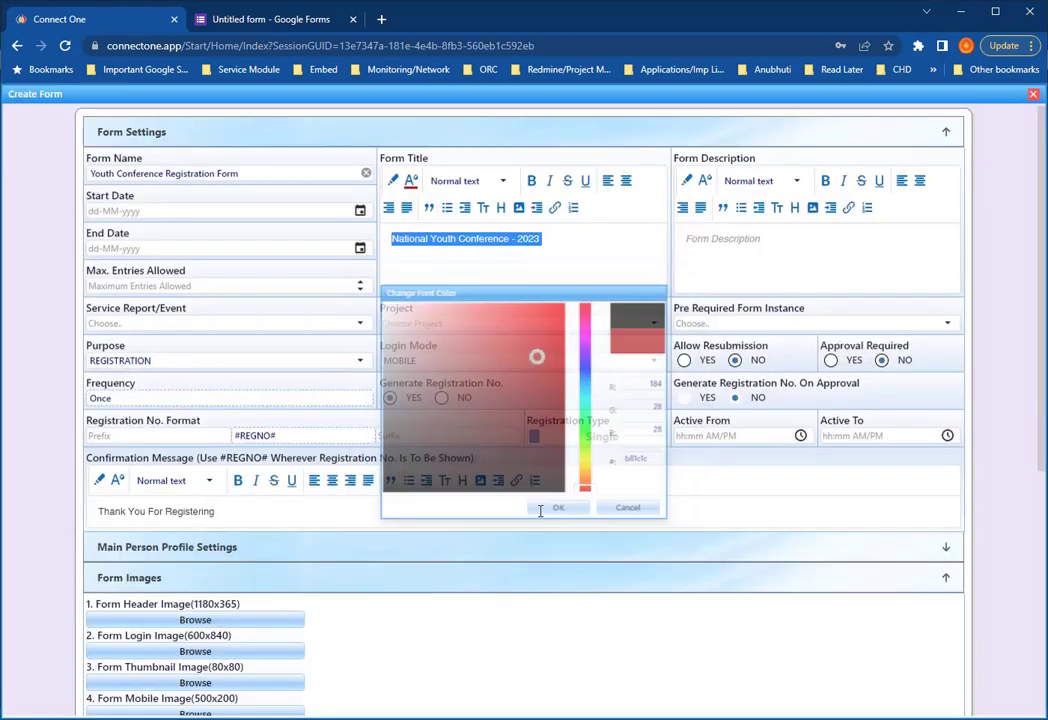
pyautogui.click(500, 180)
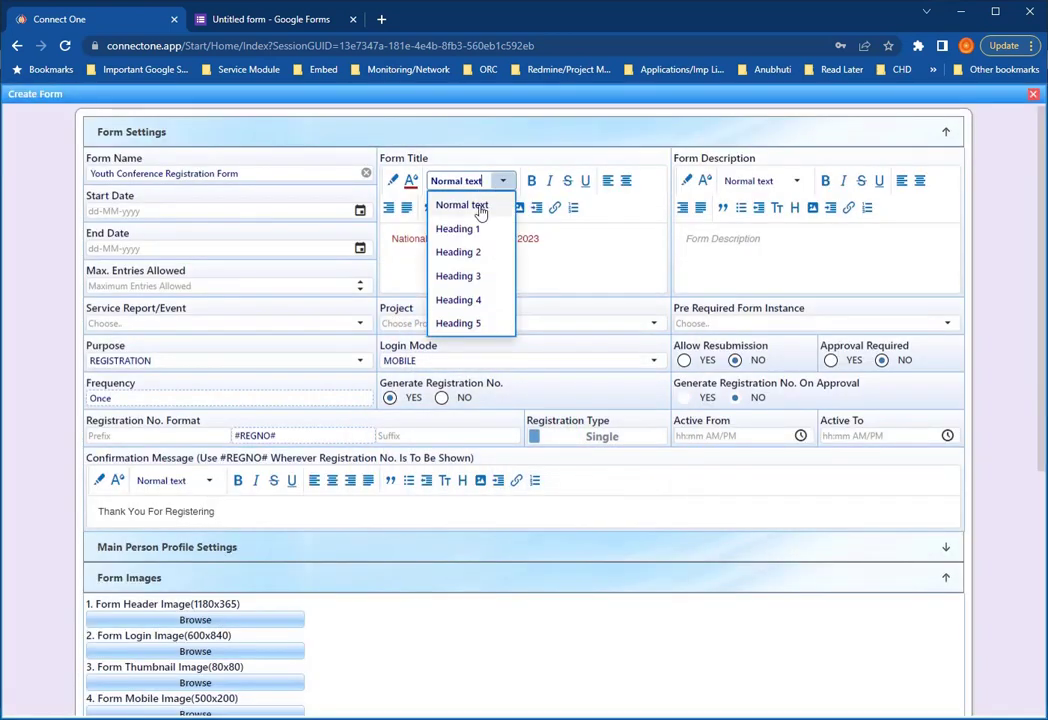
pyautogui.click(474, 229)
# - Bold the word 'Youth' and centre the title
pyautogui.click(614, 252)
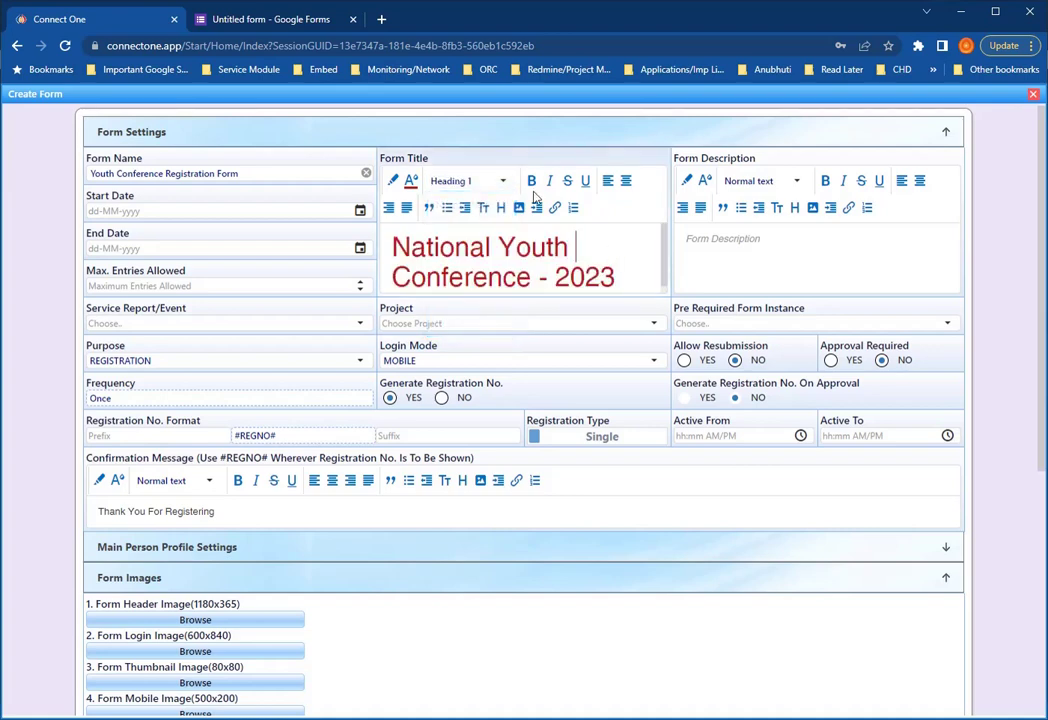
pyautogui.doubleClick(533, 247)
pyautogui.click(531, 181)
pyautogui.click(622, 243)
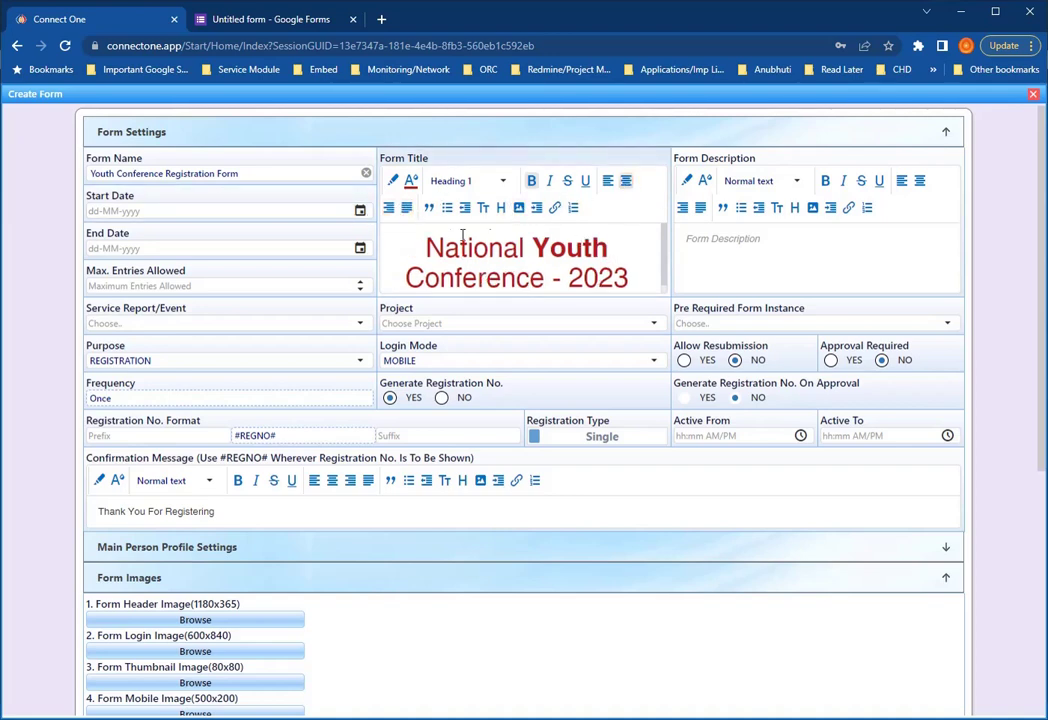
pyautogui.click(626, 182)
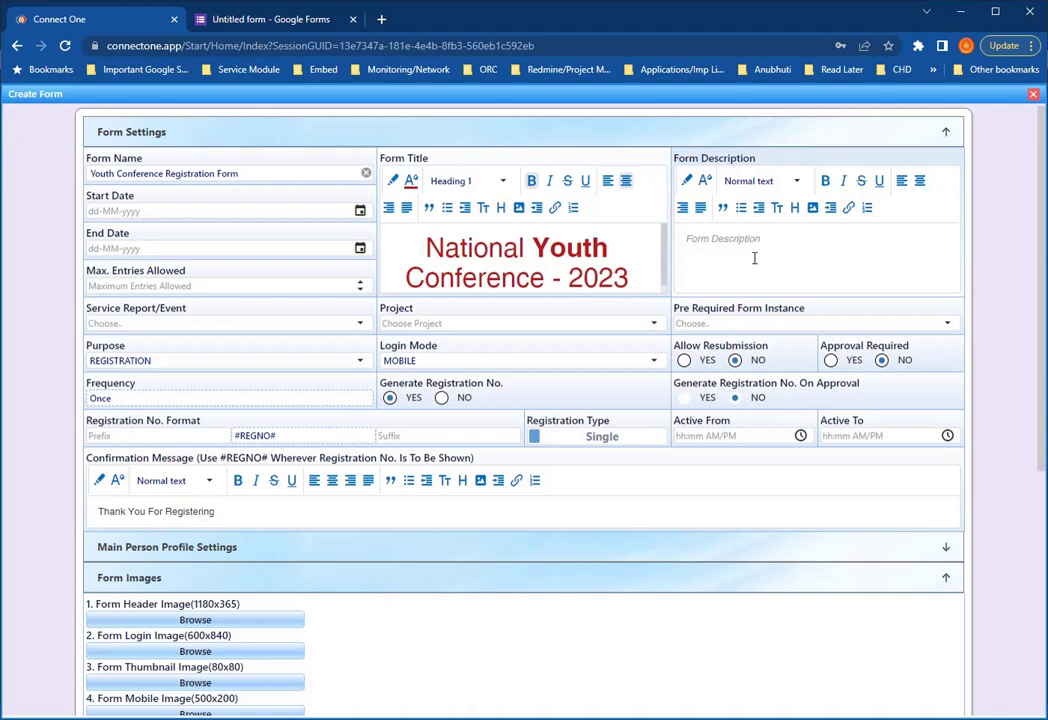
# - Enter 'Registration Form' as the description, styled as a centred Heading 4
pyautogui.write('Registration Form')
pyautogui.tripleClick(777, 241)
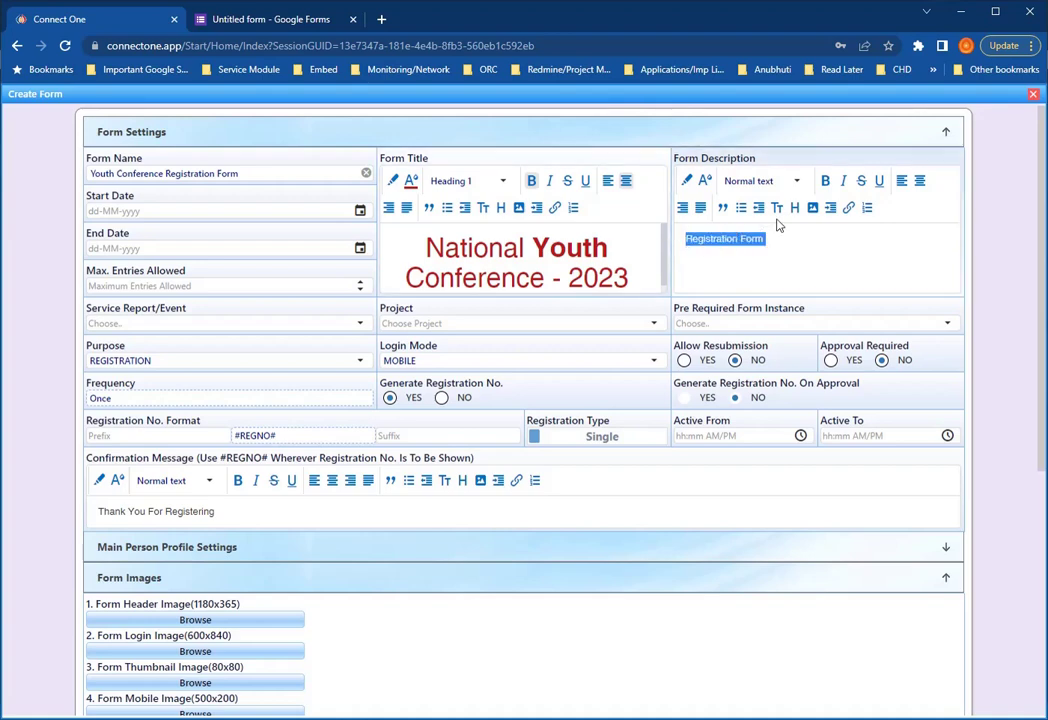
pyautogui.click(796, 181)
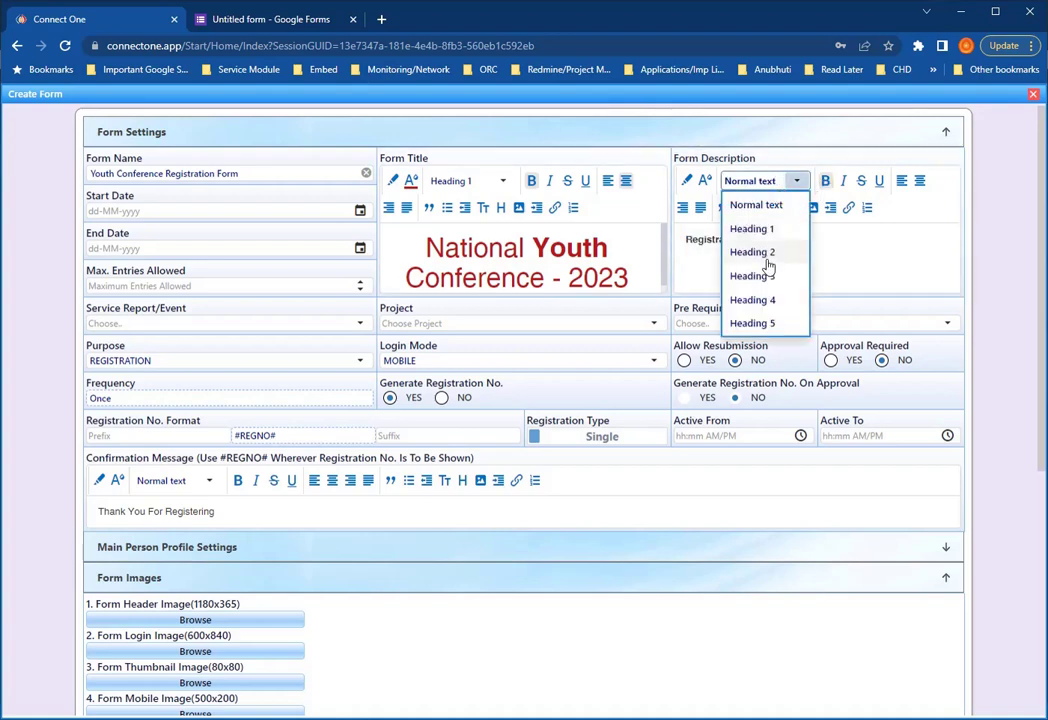
pyautogui.click(764, 301)
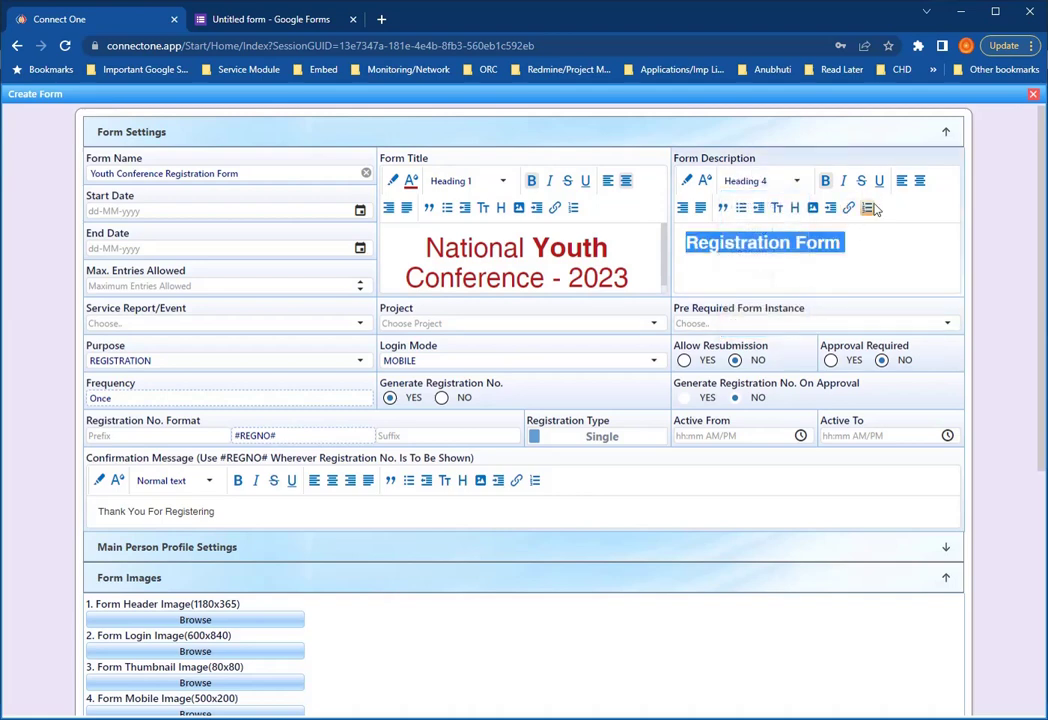
pyautogui.click(919, 181)
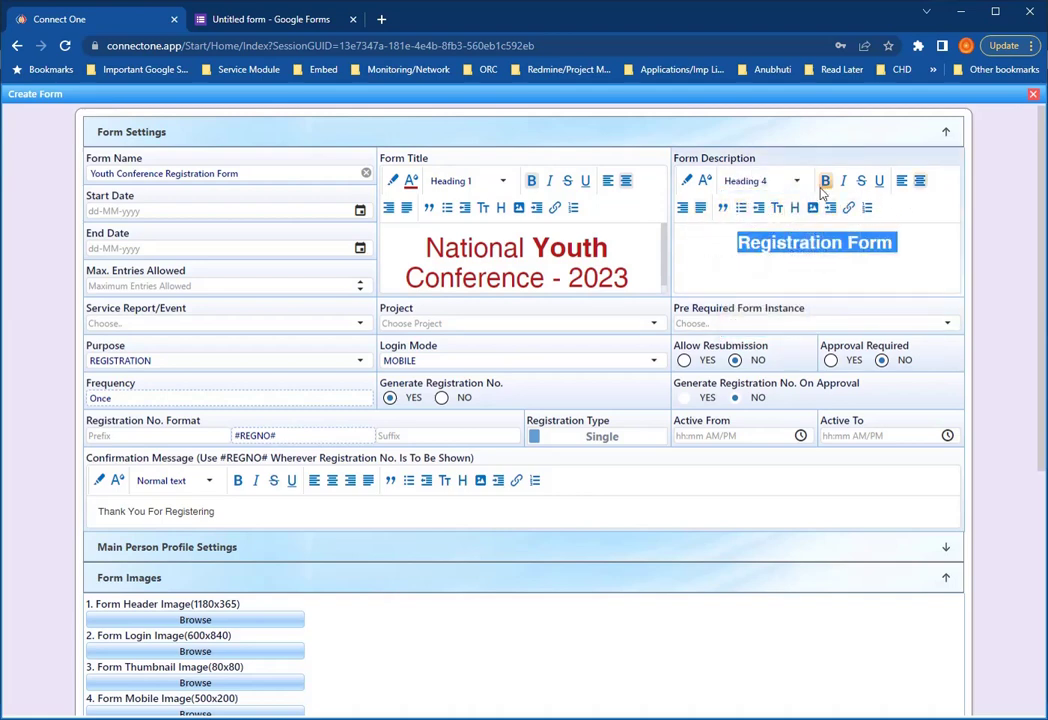
# - Colour the 'Registration Form' description dark red
pyautogui.click(705, 180)
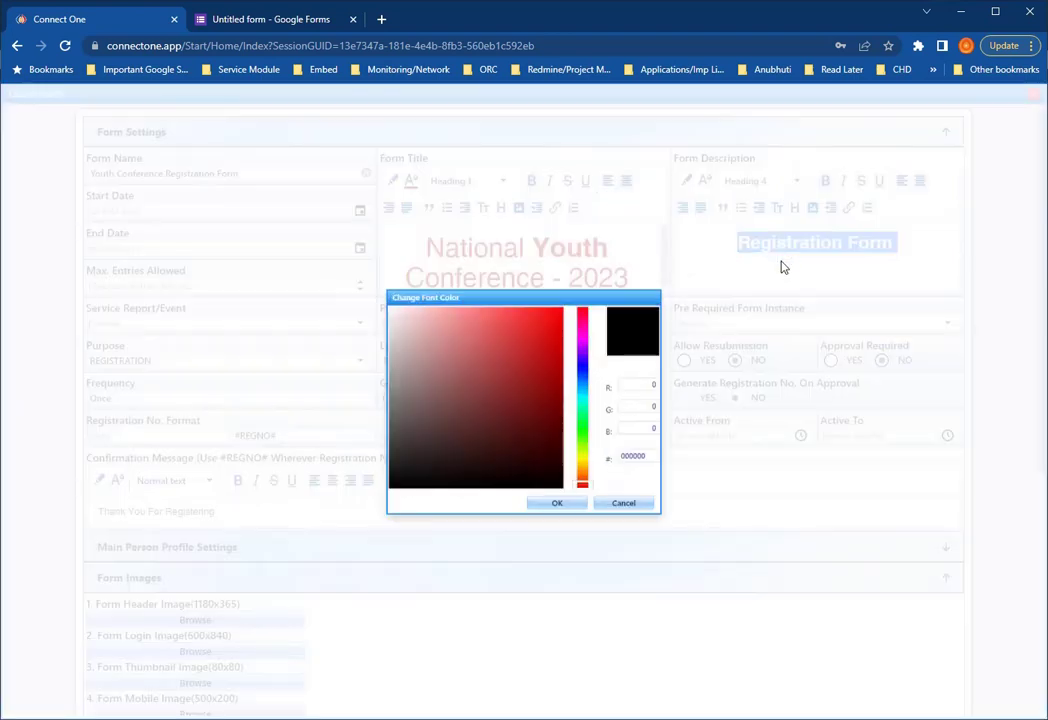
pyautogui.click(529, 461)
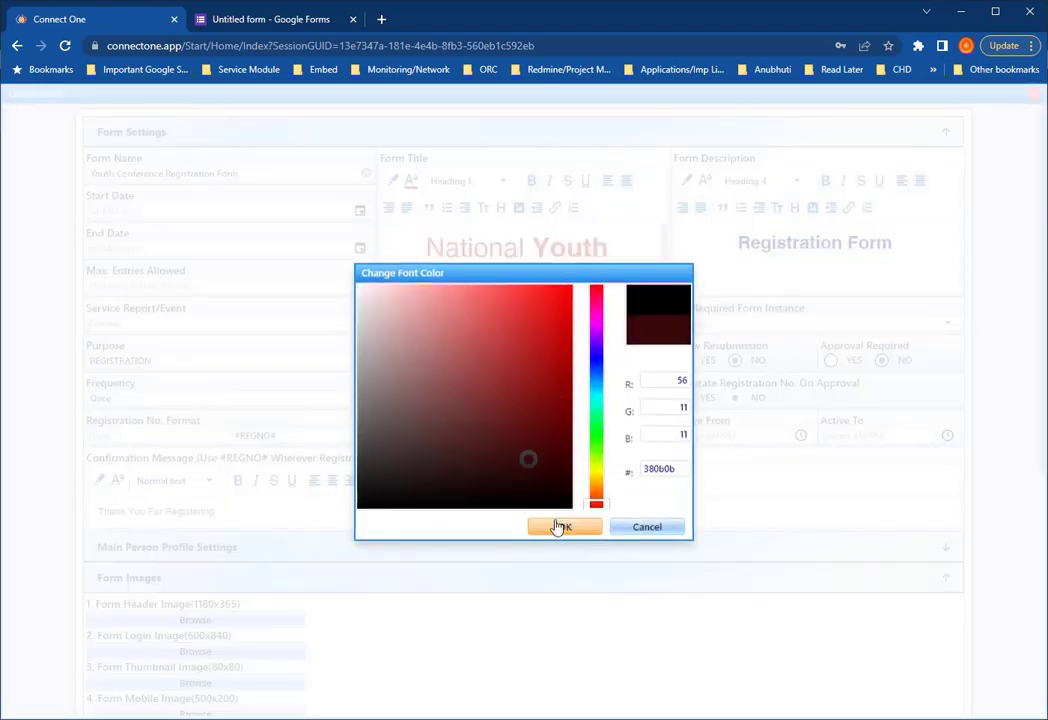
pyautogui.click(564, 527)
pyautogui.click(906, 284)
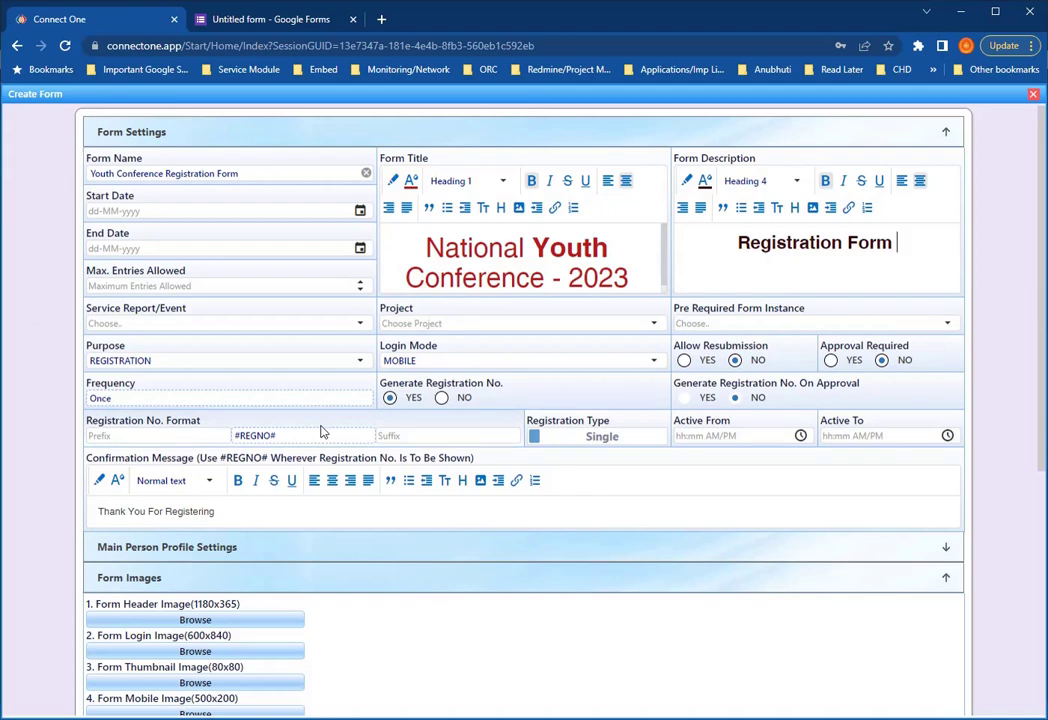
# - Set the form's Purpose to FORM
pyautogui.click(352, 364)
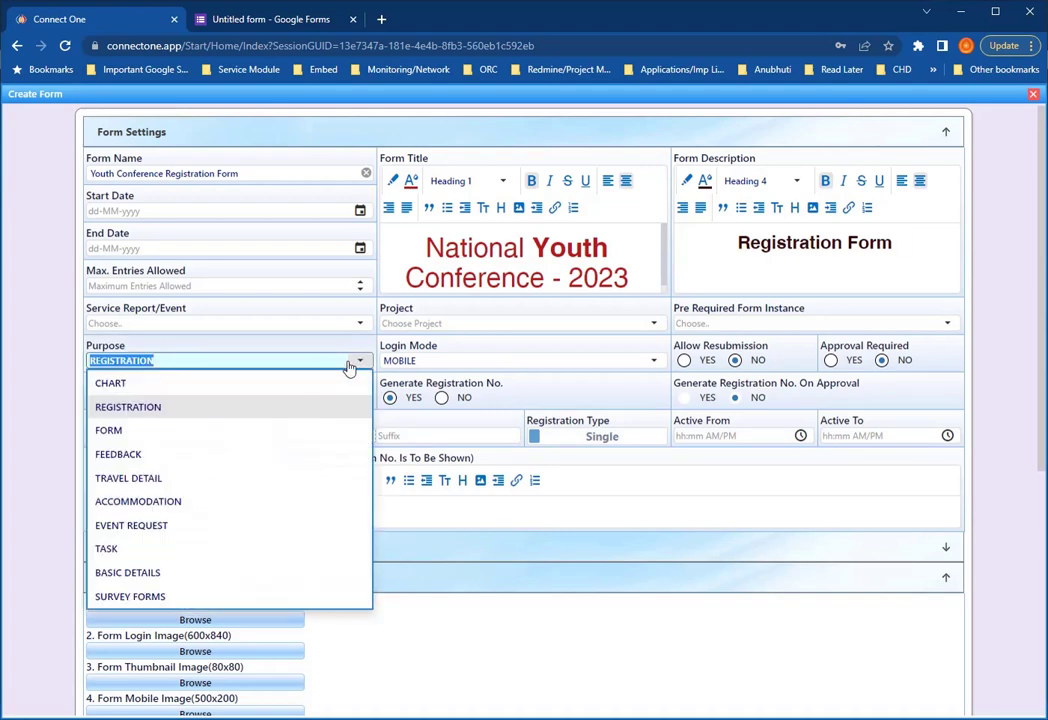
pyautogui.click(100, 431)
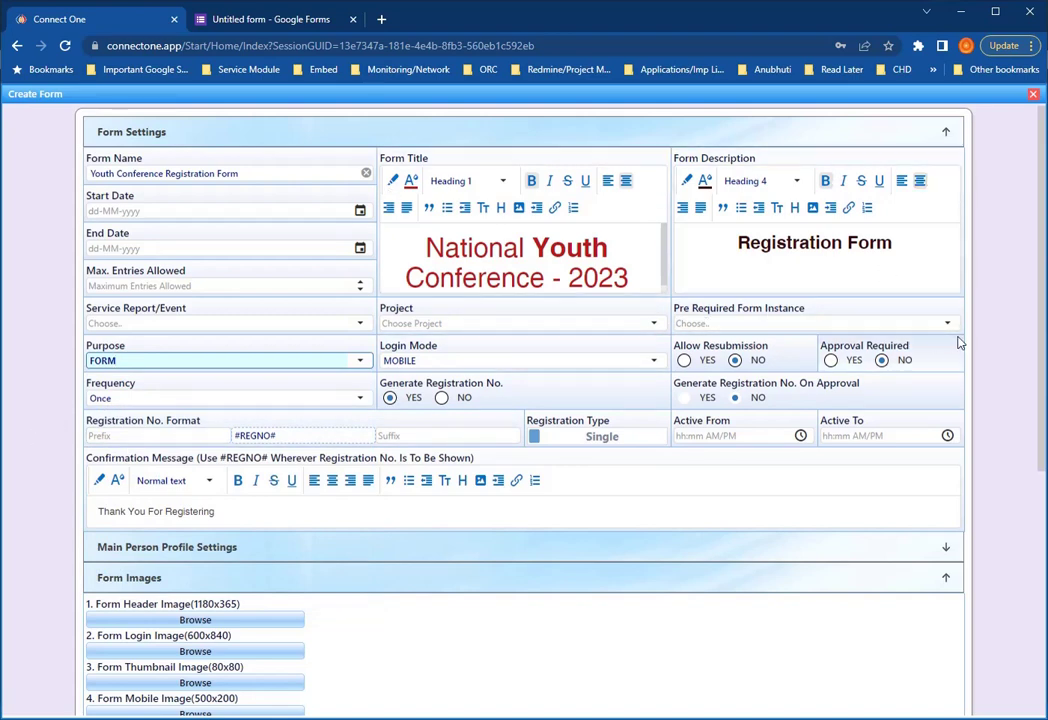
pyautogui.scroll(-2, 958, 343)
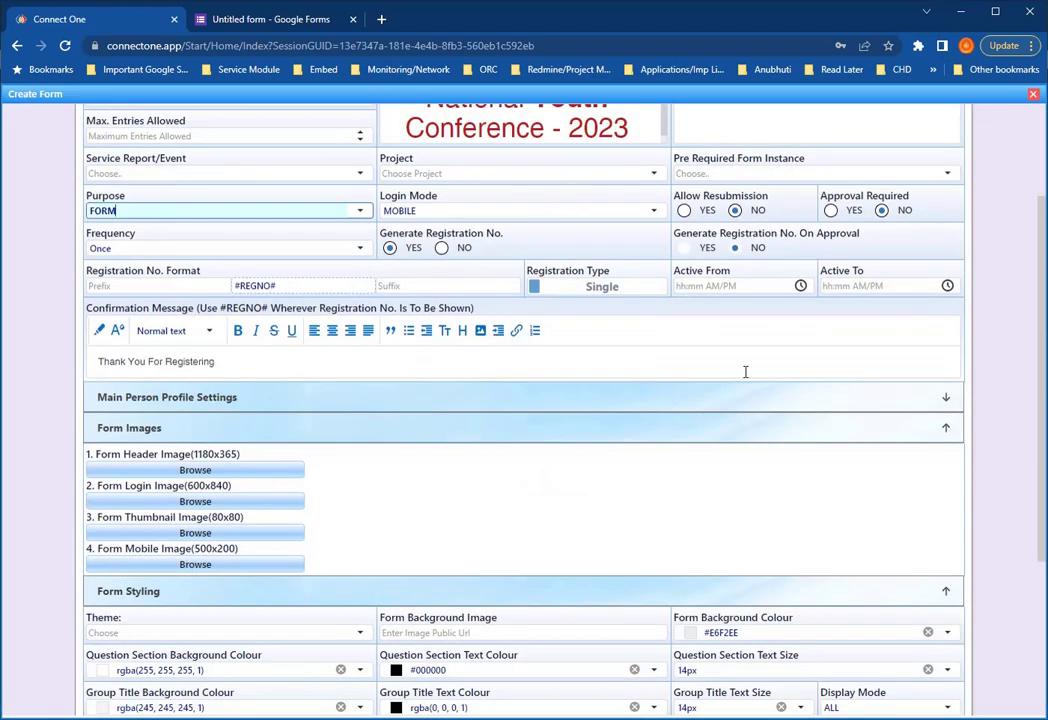
# - Extend the confirmation message to 'Thank You For Registering for "National Youth Conference"'
pyautogui.click(272, 365)
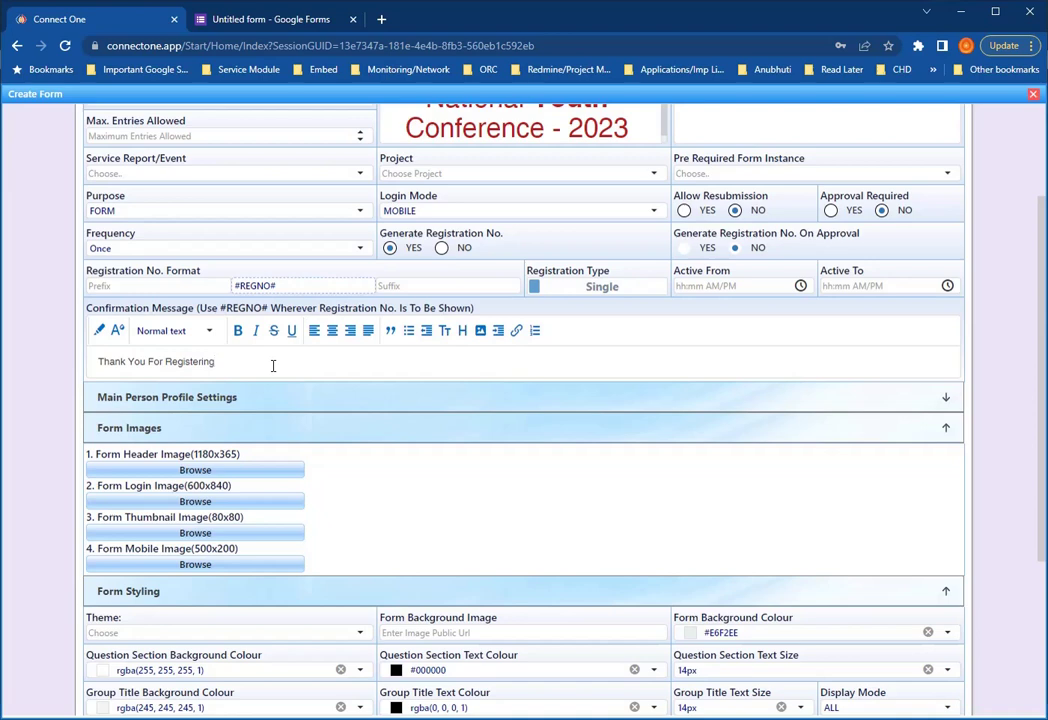
pyautogui.scroll(1, 272, 365)
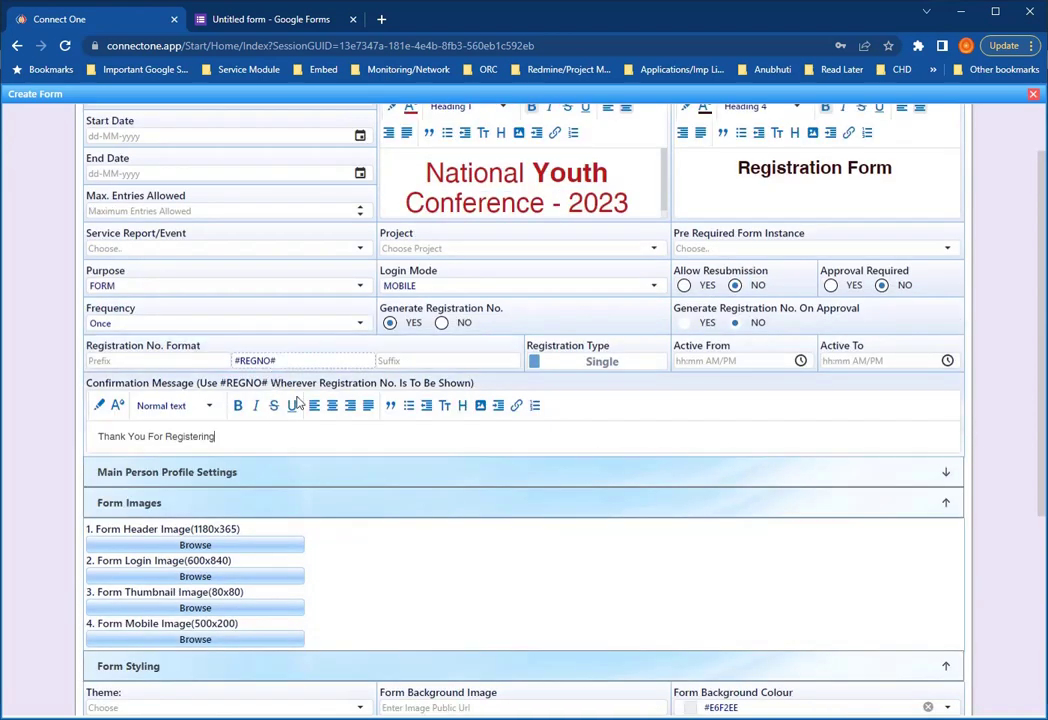
pyautogui.moveTo(236, 441); pyautogui.dragTo(88, 444)
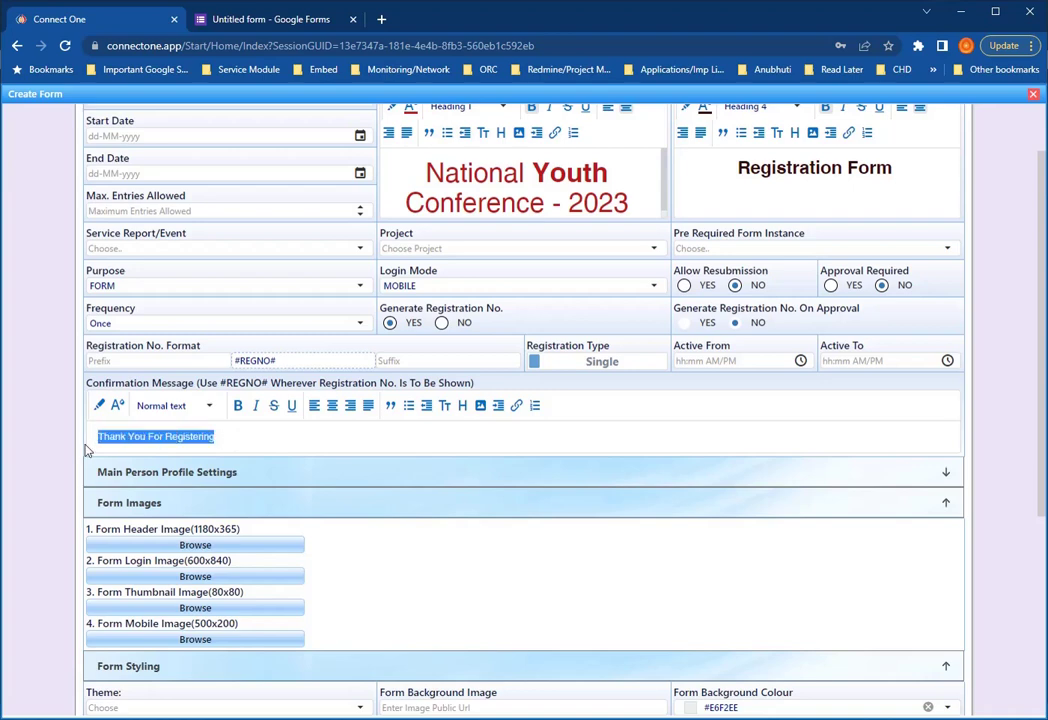
pyautogui.click(242, 441)
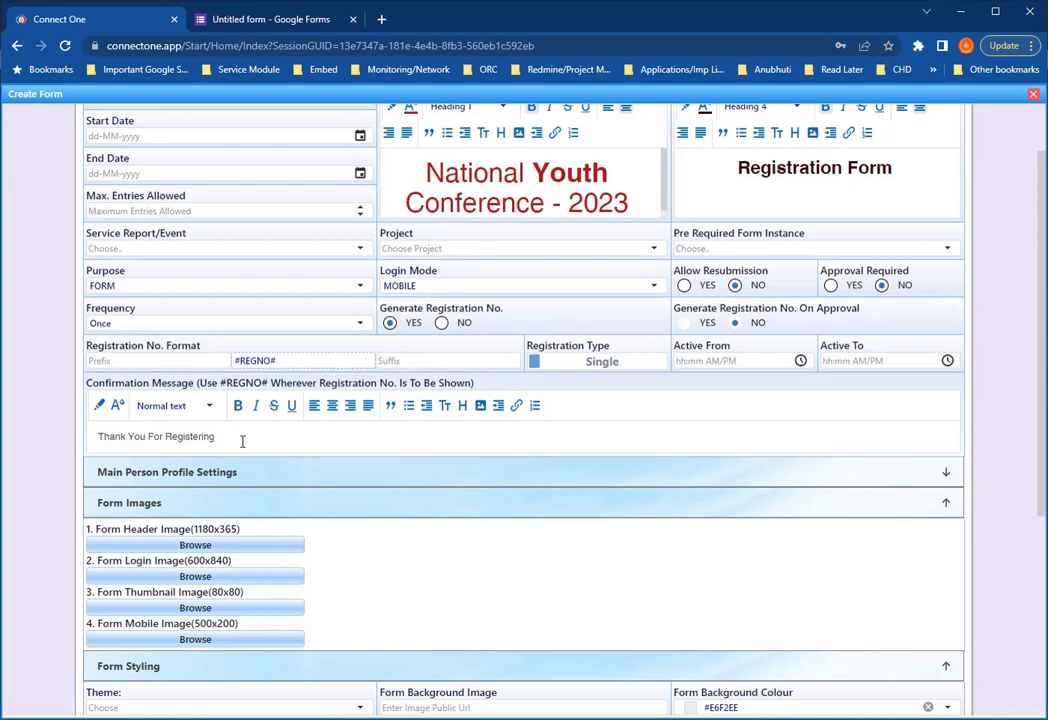
pyautogui.write('for "National Youth Confere')
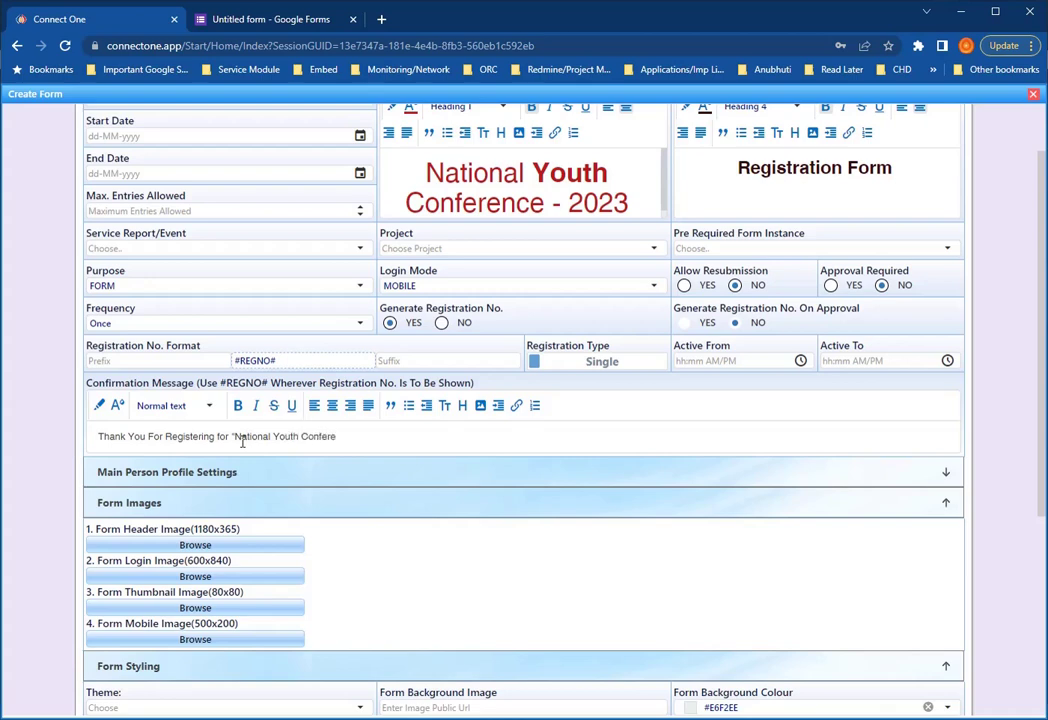
pyautogui.write('nce')
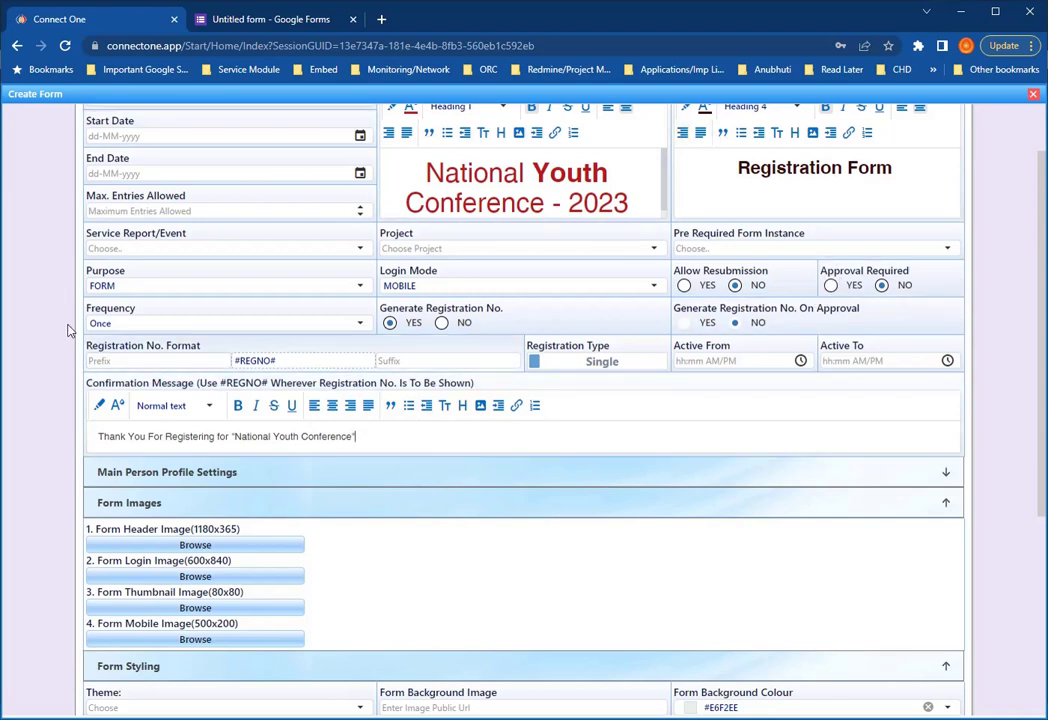
pyautogui.click(669, 479)
# - Toggle User Profile Fields to Absent and back to Present in Main Person Profile Settings
pyautogui.scroll(-2, 560, 420)
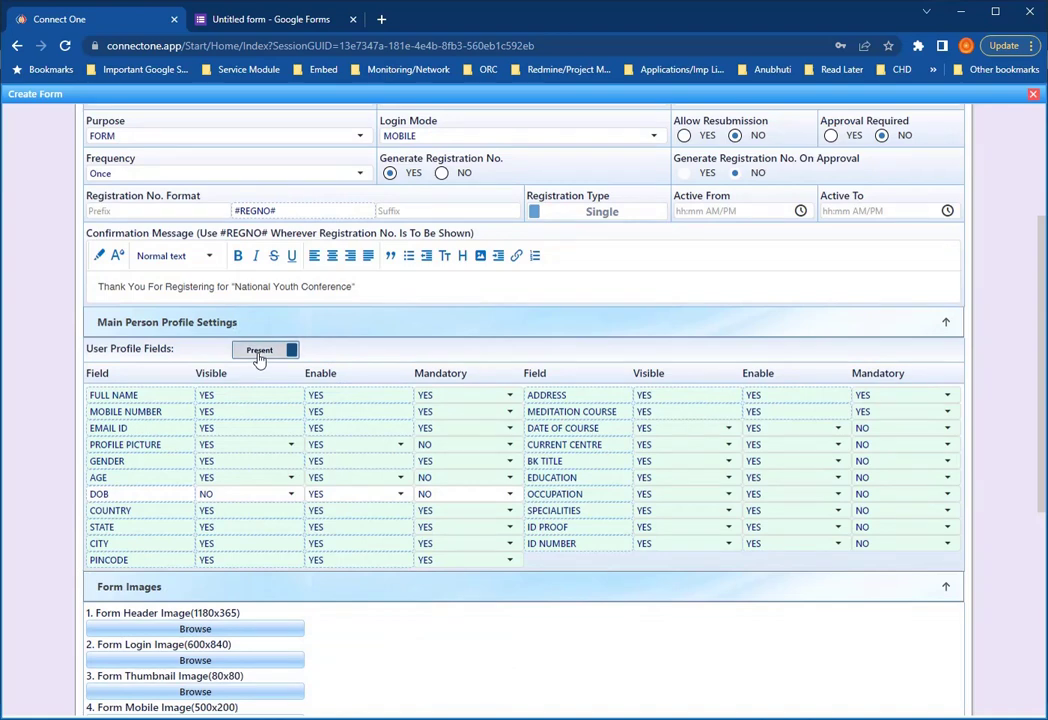
pyautogui.click(259, 358)
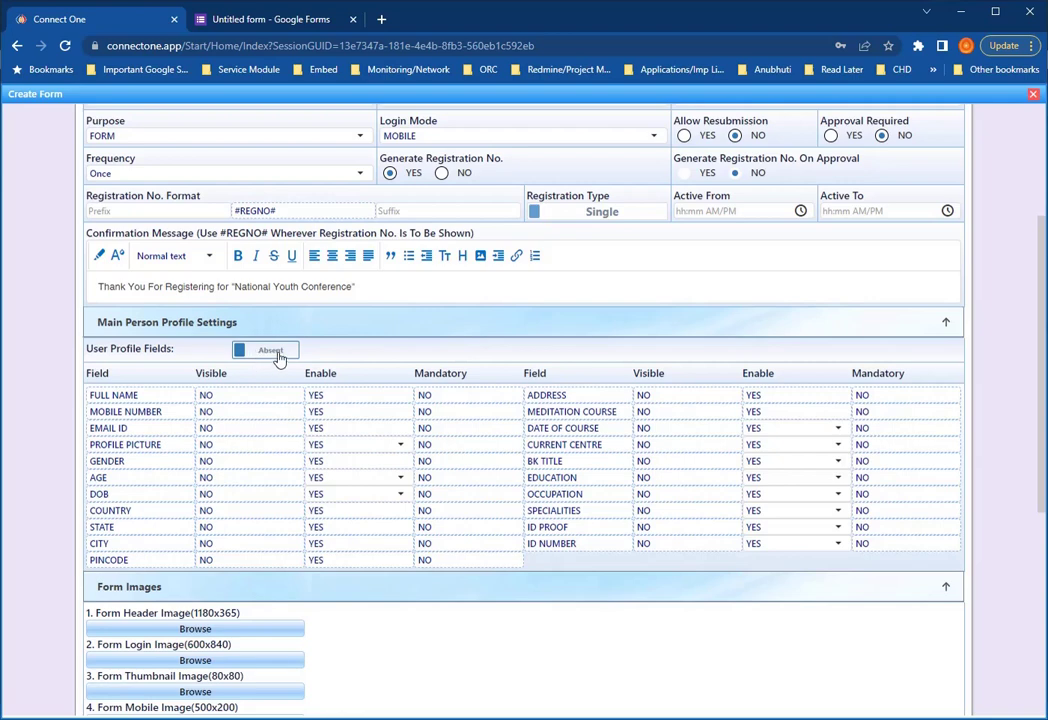
pyautogui.click(265, 352)
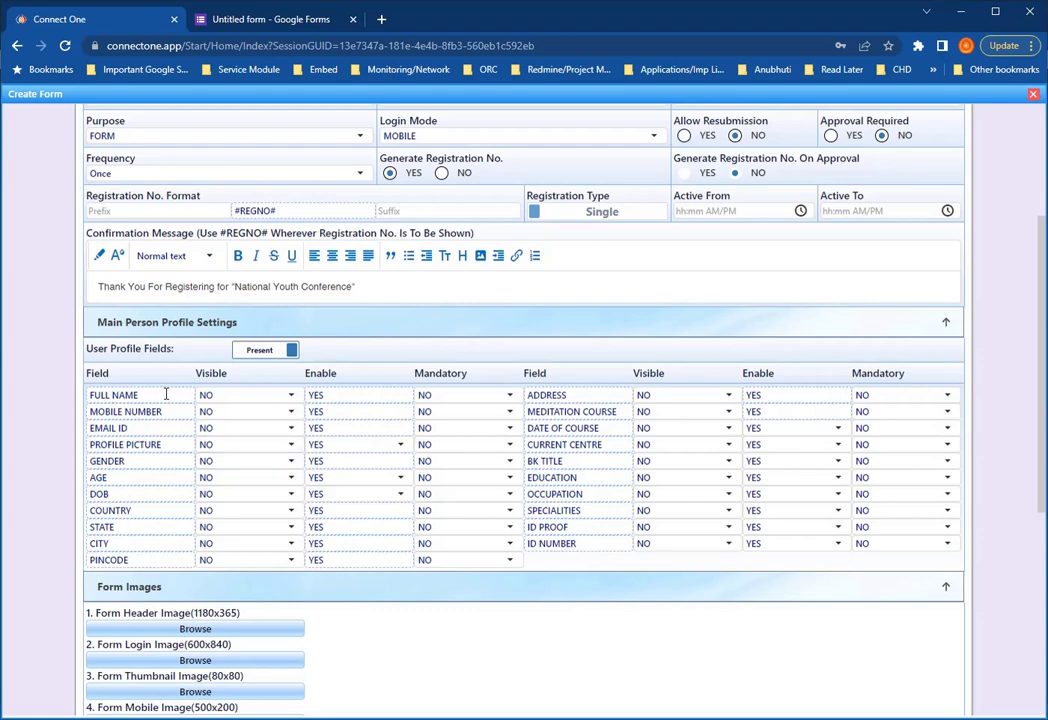
# - Make FULL NAME and MOBILE NUMBER visible and mandatory
pyautogui.click(289, 397)
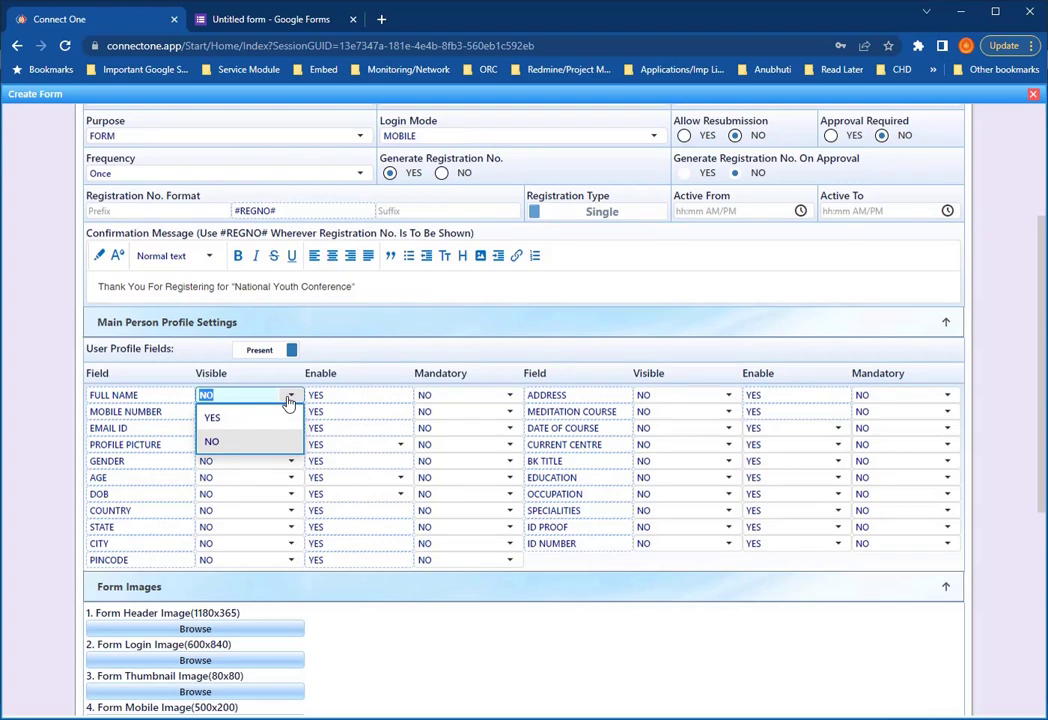
pyautogui.click(245, 419)
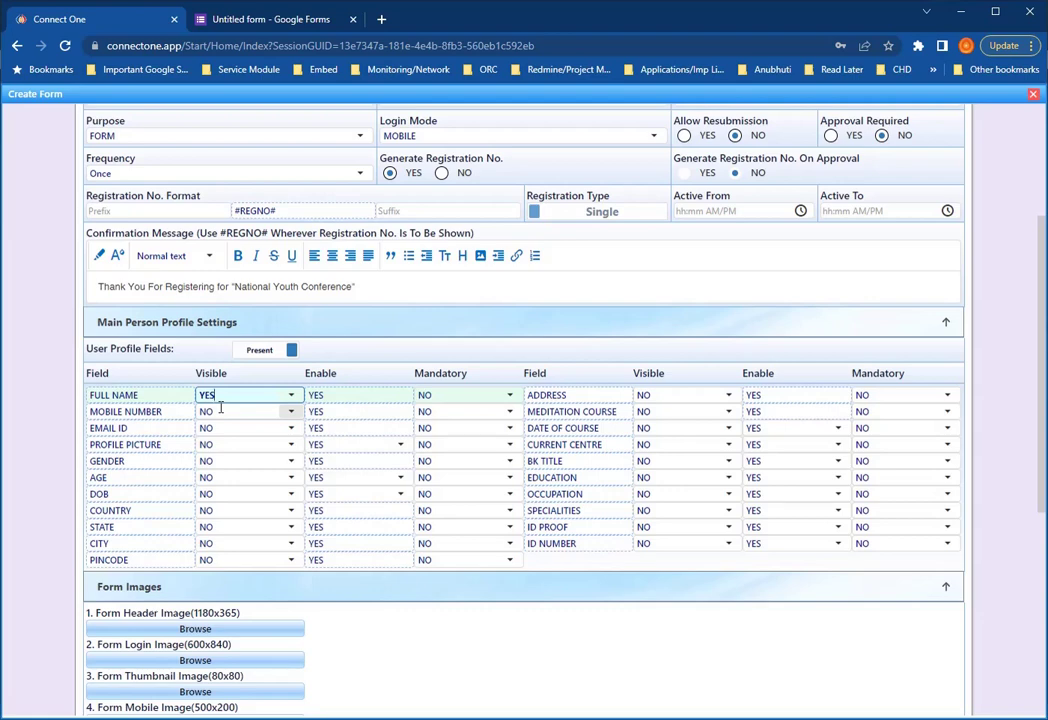
pyautogui.click(386, 400)
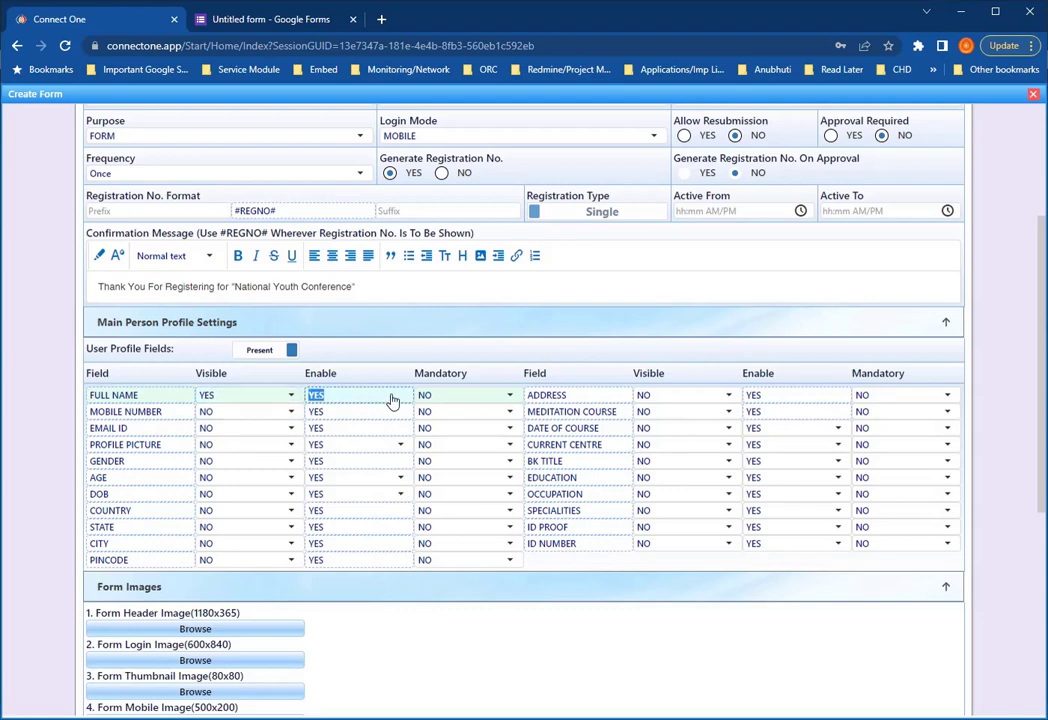
pyautogui.click(506, 401)
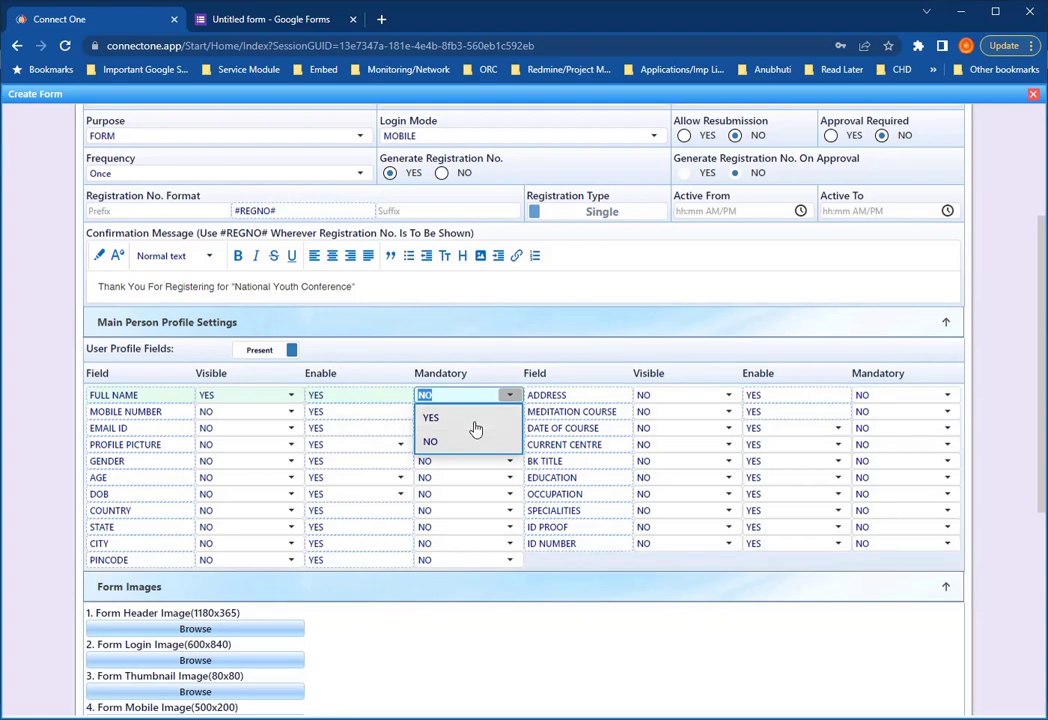
pyautogui.click(476, 426)
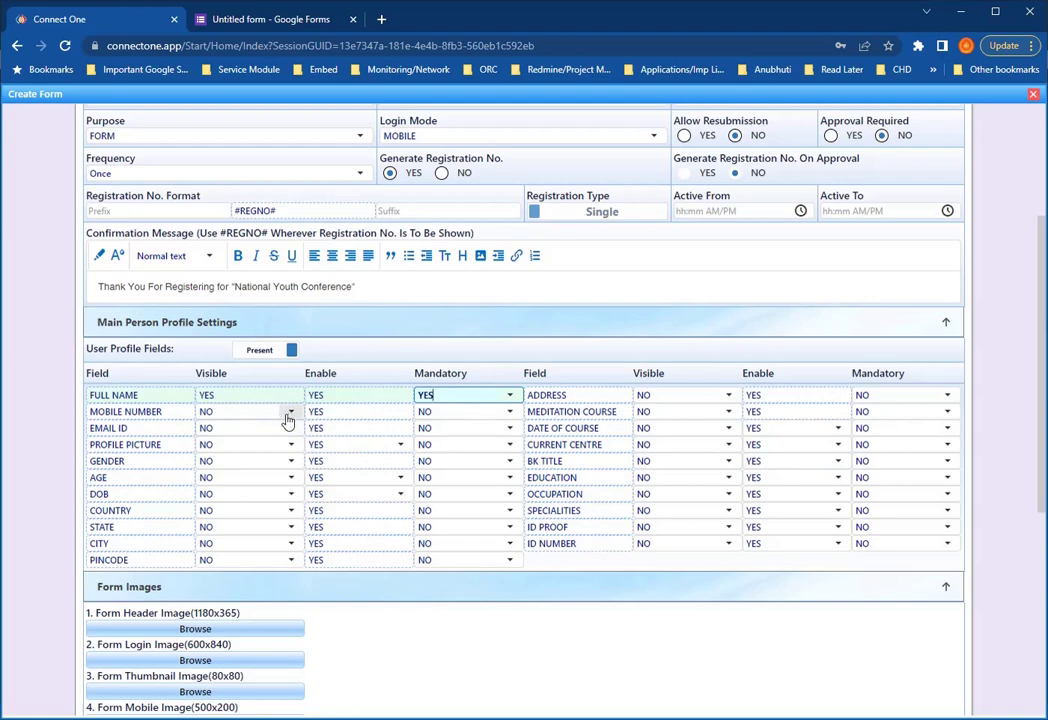
pyautogui.click(289, 416)
pyautogui.click(252, 437)
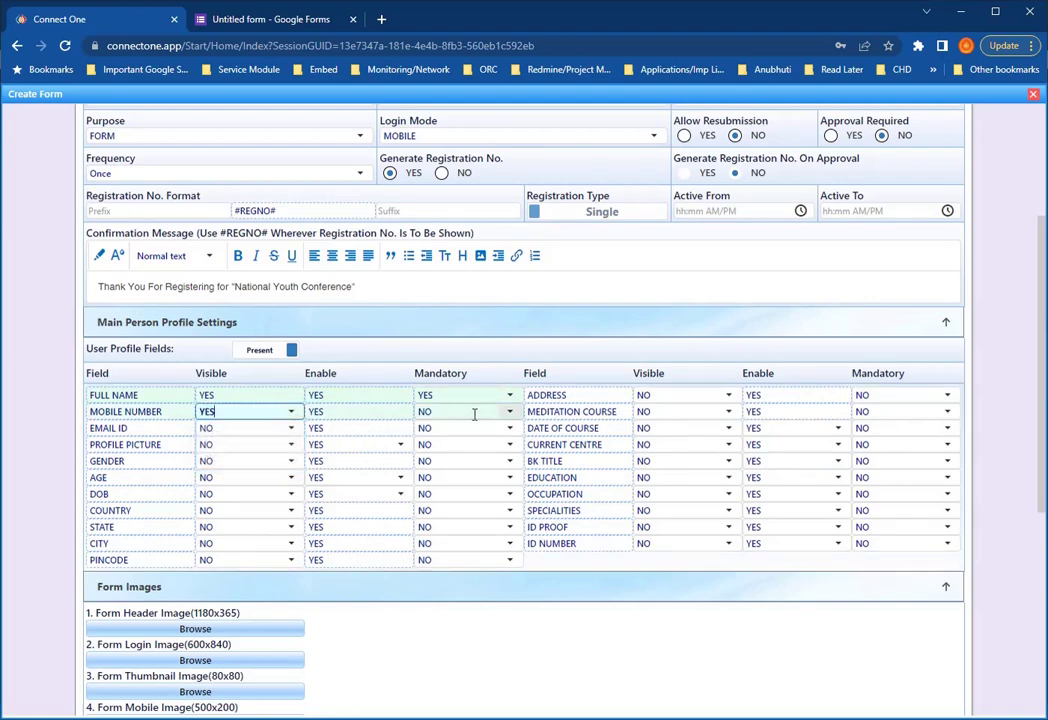
pyautogui.click(504, 416)
pyautogui.click(464, 434)
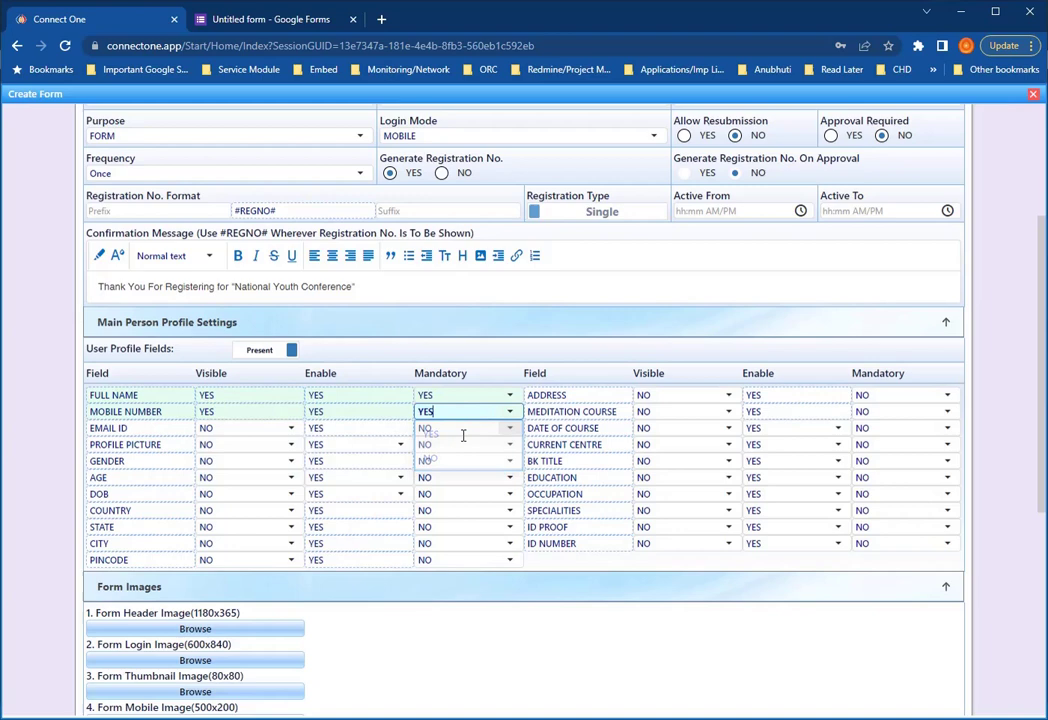
# - Make EMAIL ID and EDUCATION visible, and GENDER visible and mandatory
pyautogui.click(291, 429)
pyautogui.click(264, 451)
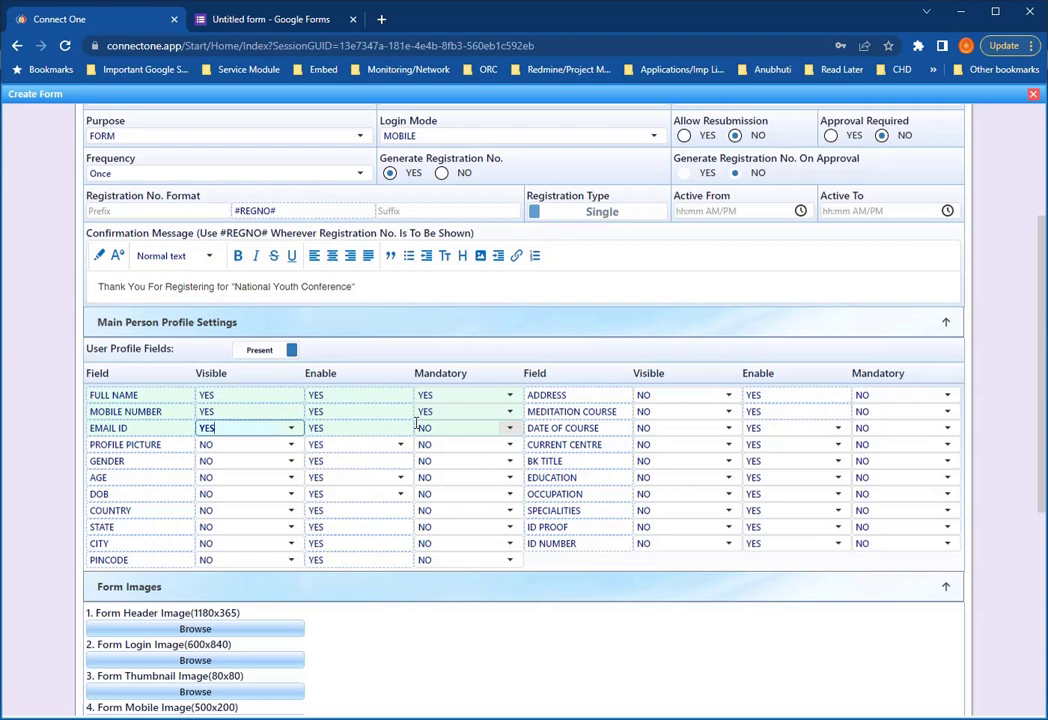
pyautogui.click(290, 462)
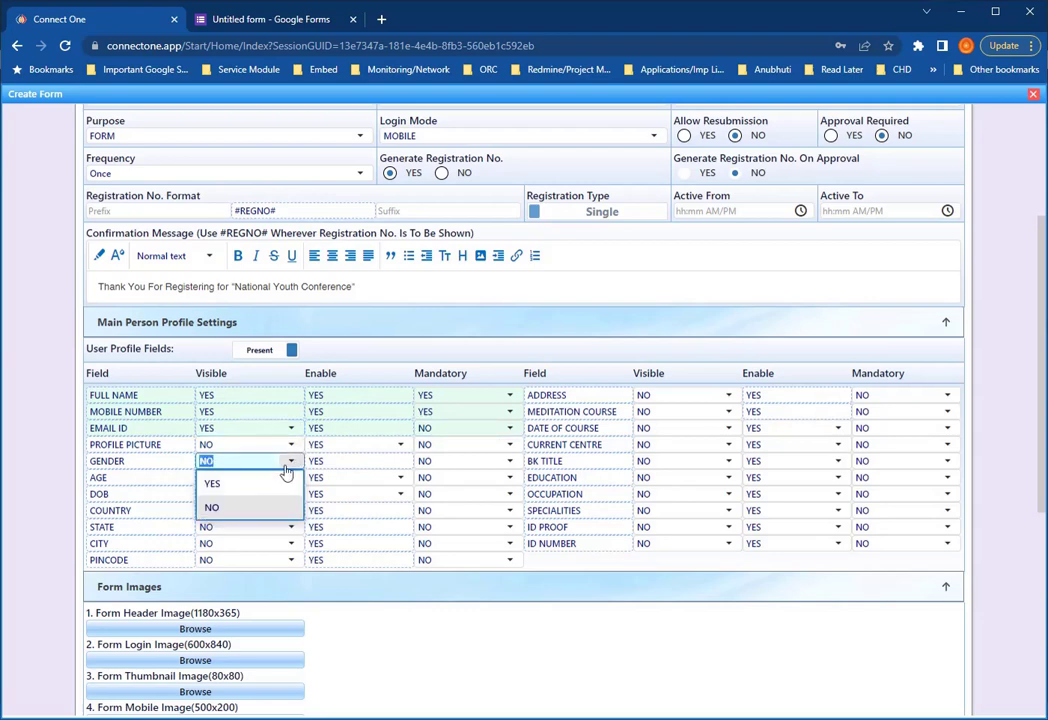
pyautogui.click(264, 485)
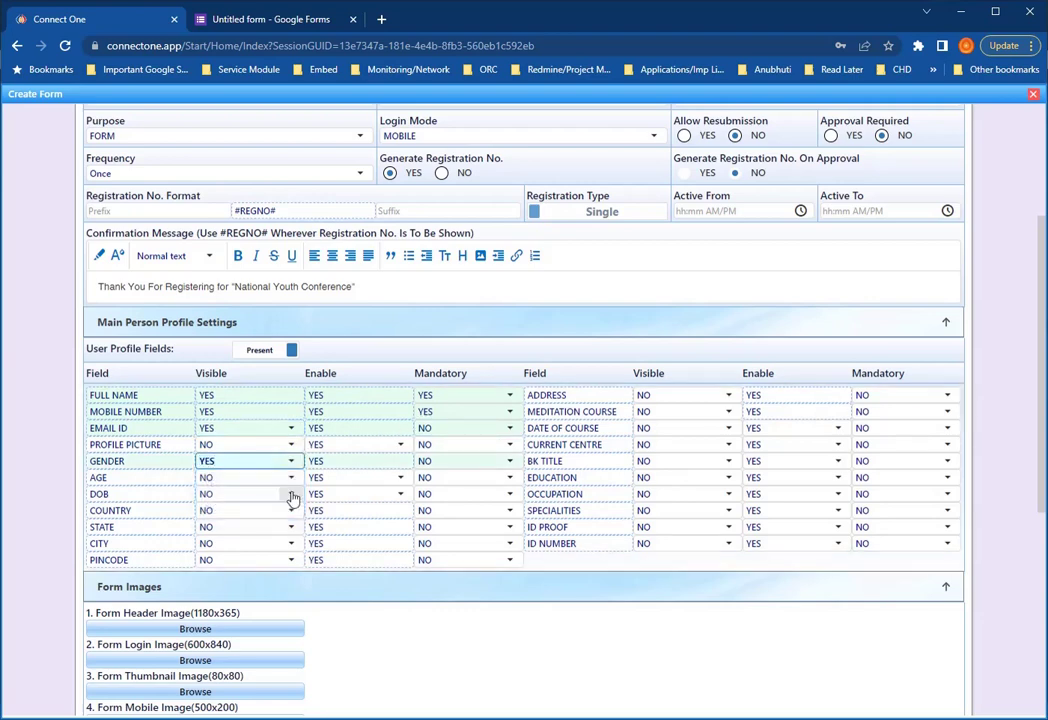
pyautogui.click(510, 463)
pyautogui.click(449, 485)
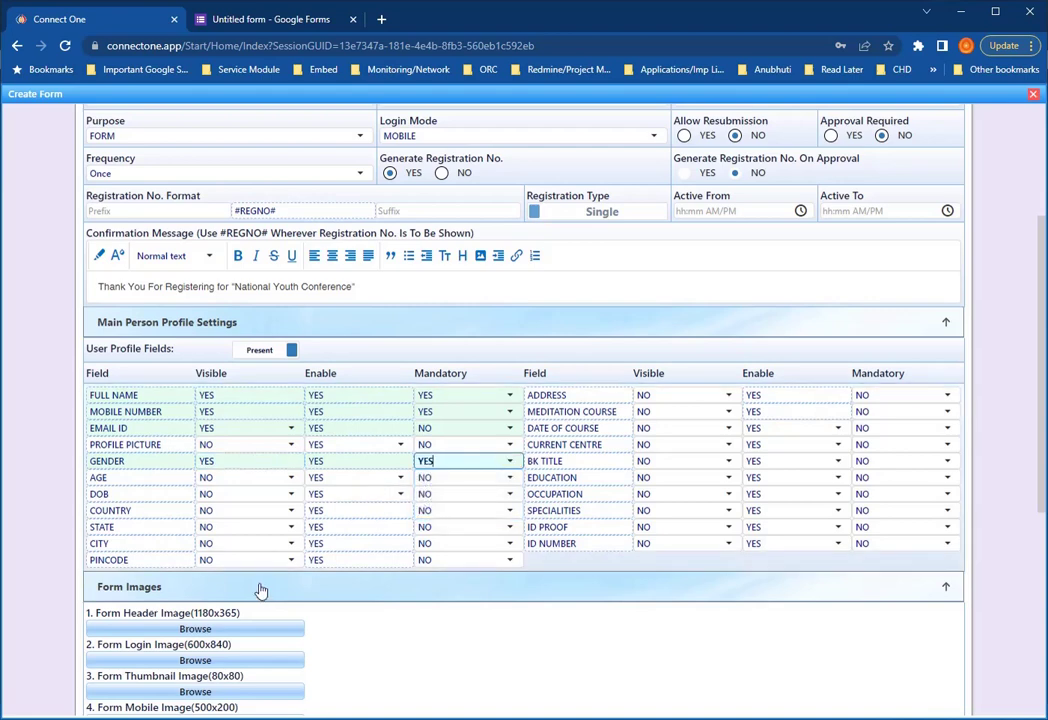
pyautogui.click(728, 477)
pyautogui.click(678, 498)
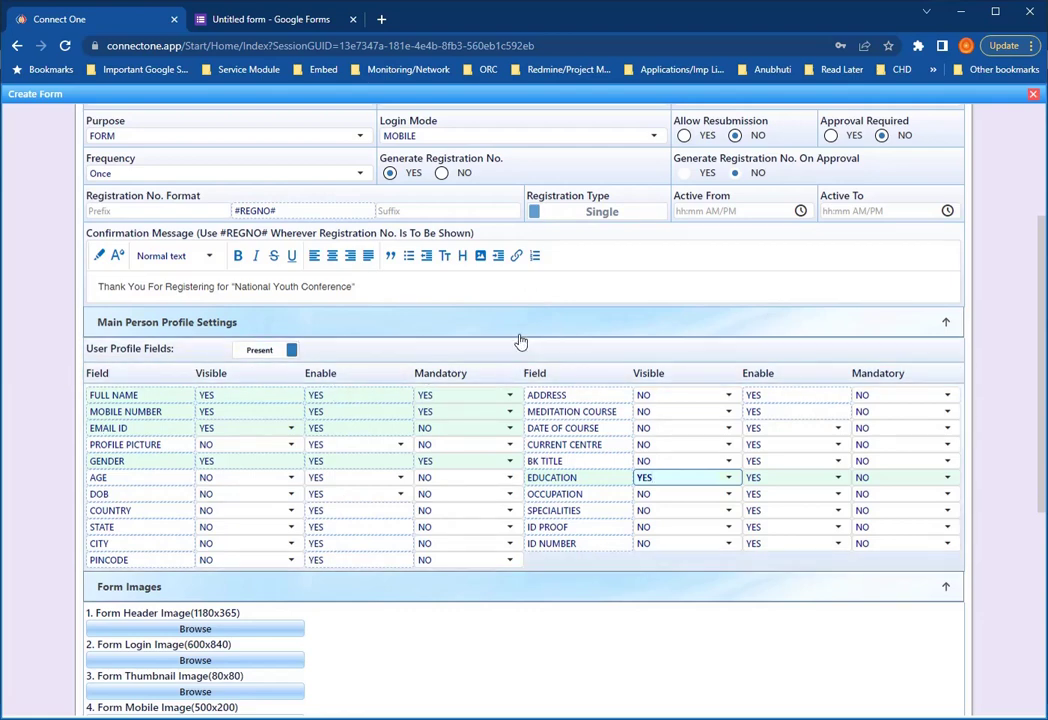
pyautogui.scroll(-2, 520, 342)
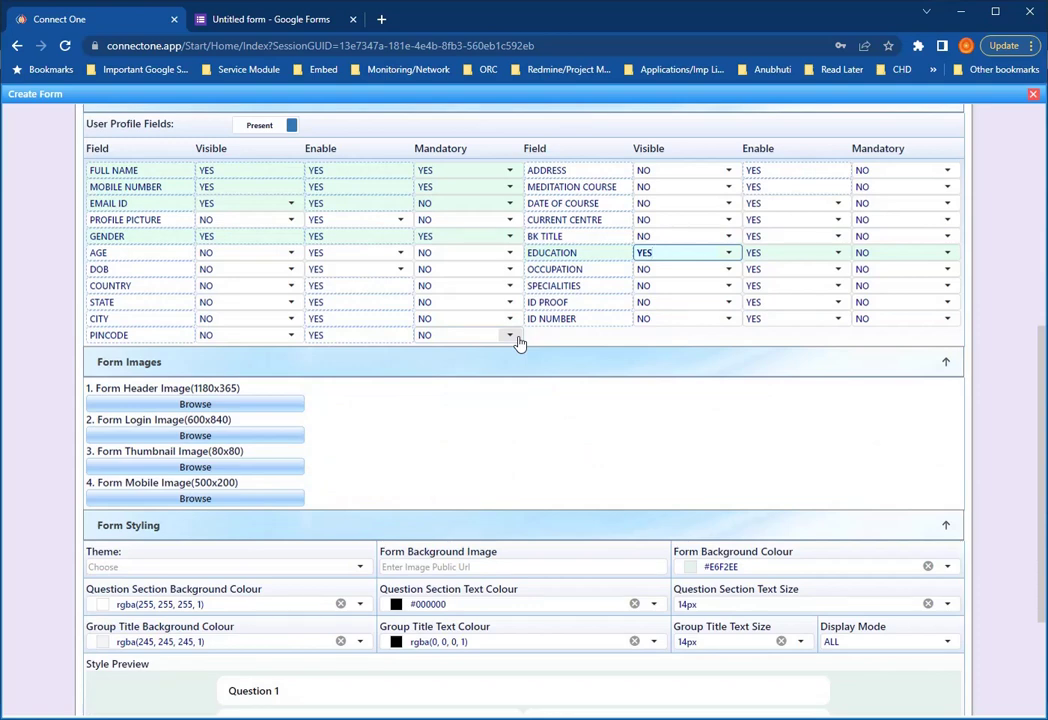
pyautogui.scroll(-2, 531, 405)
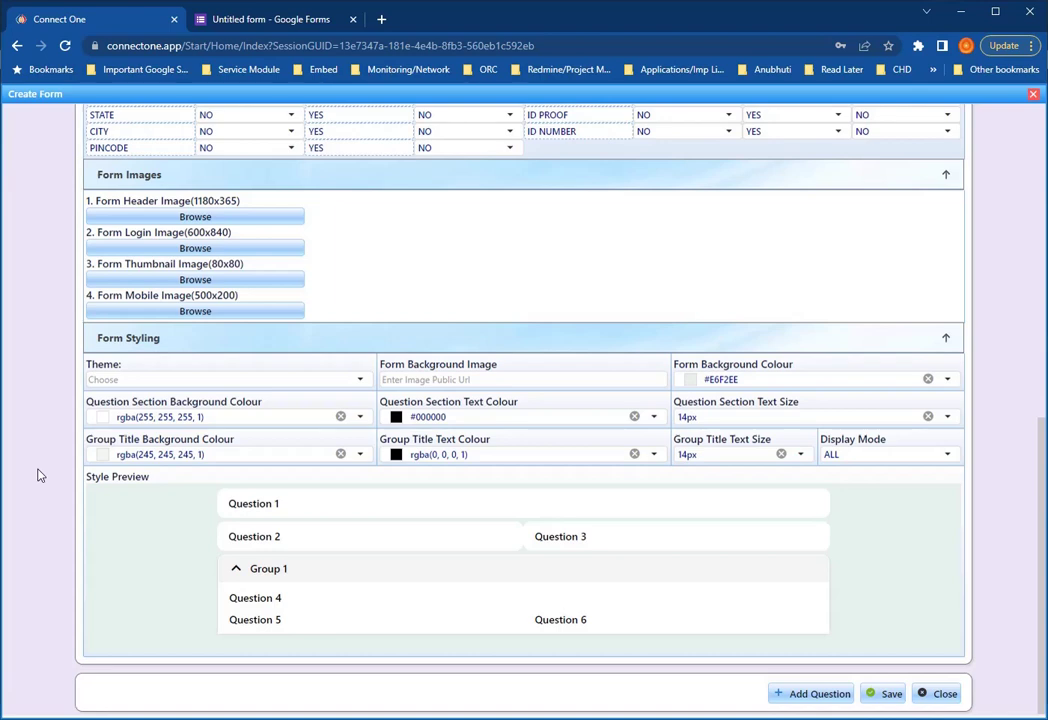
pyautogui.scroll(3, 38, 476)
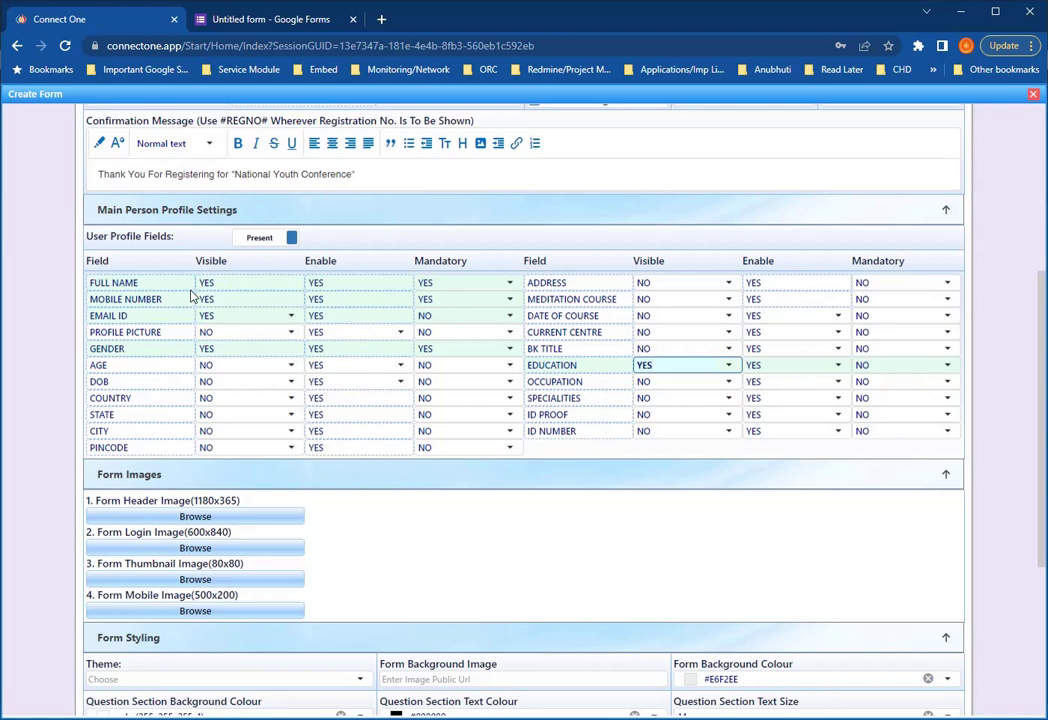
pyautogui.scroll(-3, 70, 368)
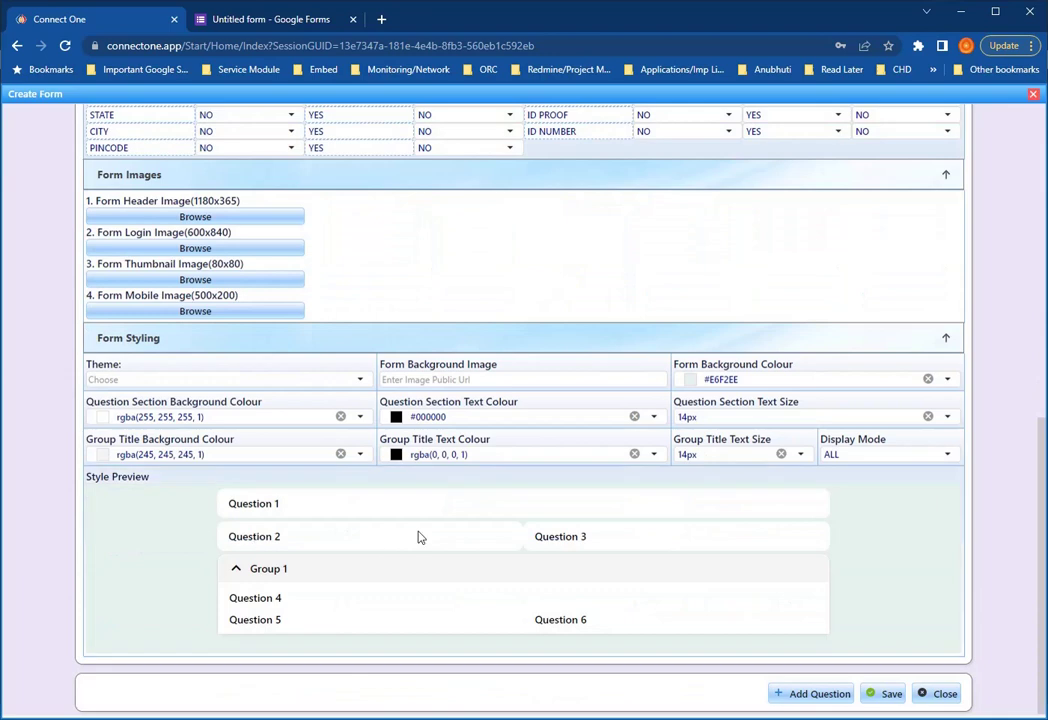
# - Add Question 1 with the text 'Are You willing to attend our Future Conferences ?'
pyautogui.click(812, 694)
pyautogui.scroll(-2, 795, 705)
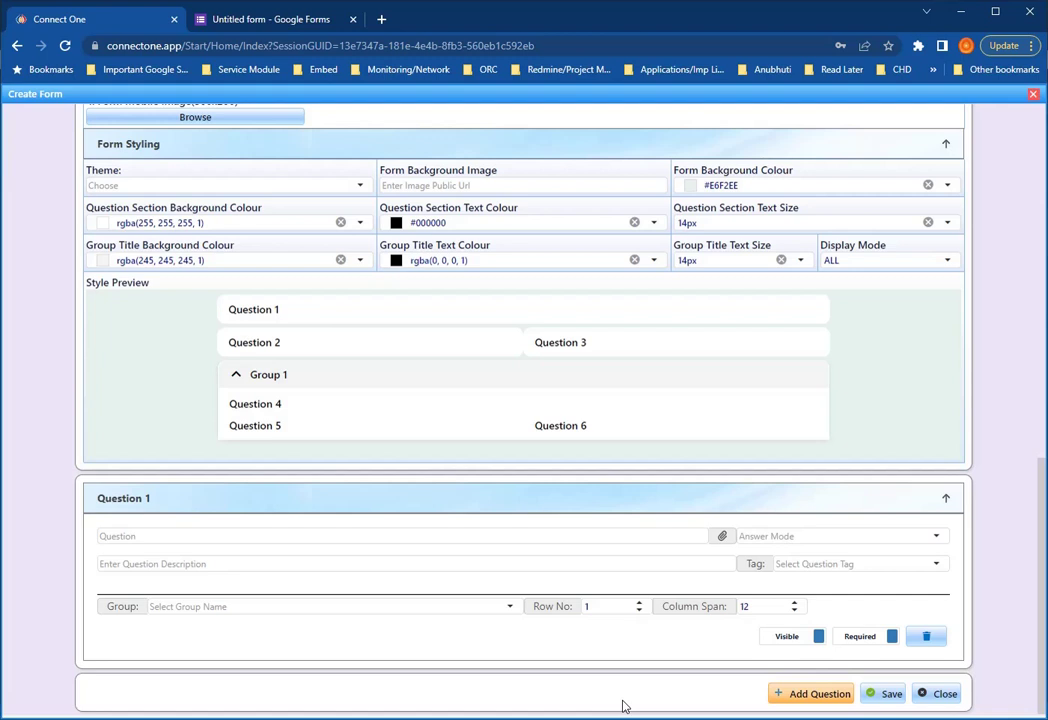
pyautogui.click(317, 535)
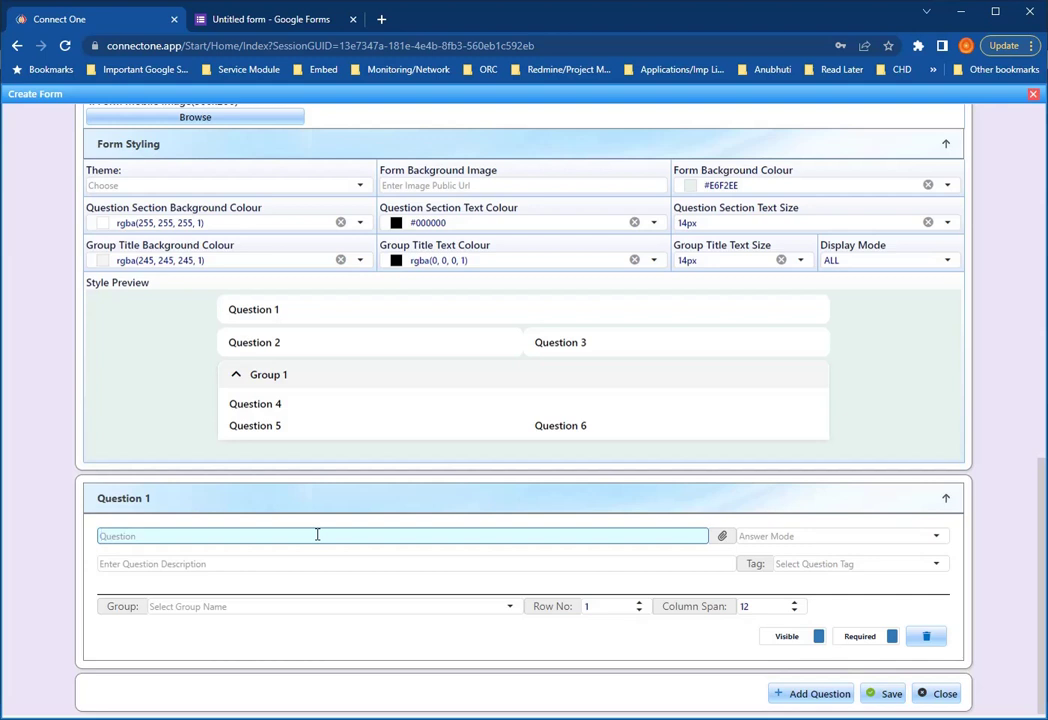
pyautogui.write('Are You willing to attend ou')
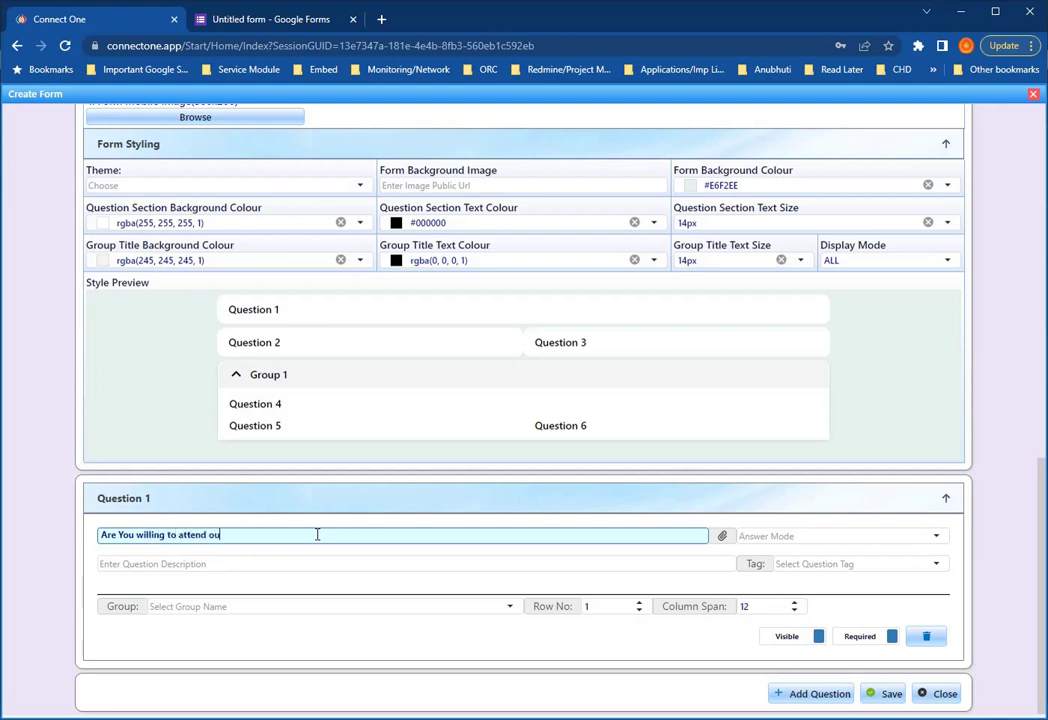
pyautogui.write('r Future Conference ?s')
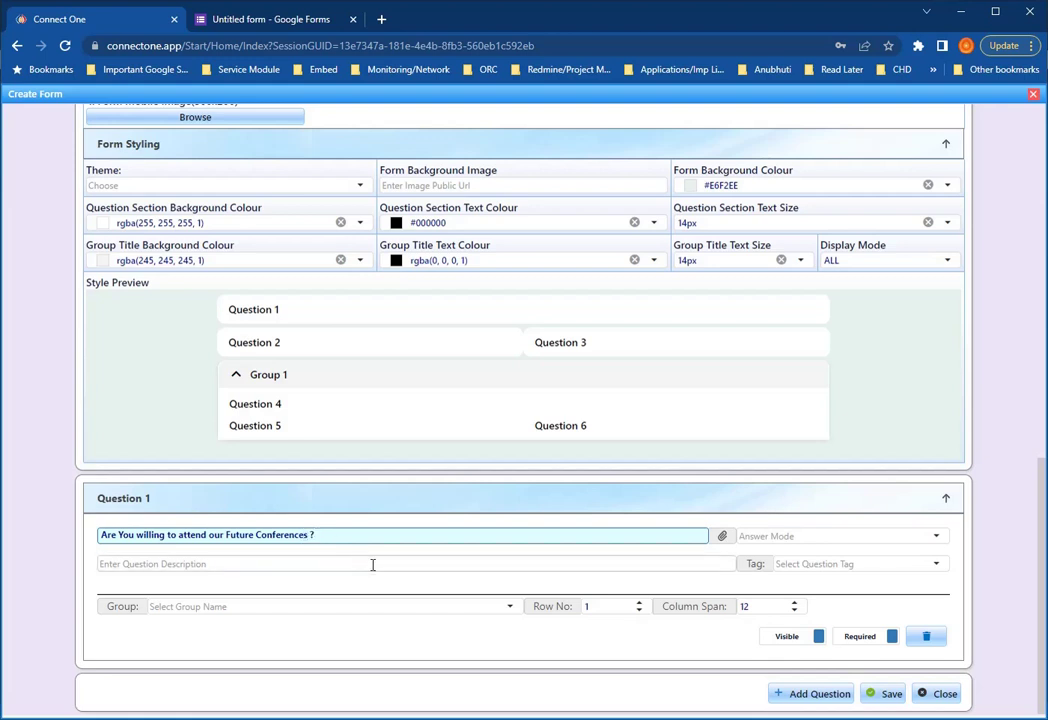
pyautogui.click(372, 564)
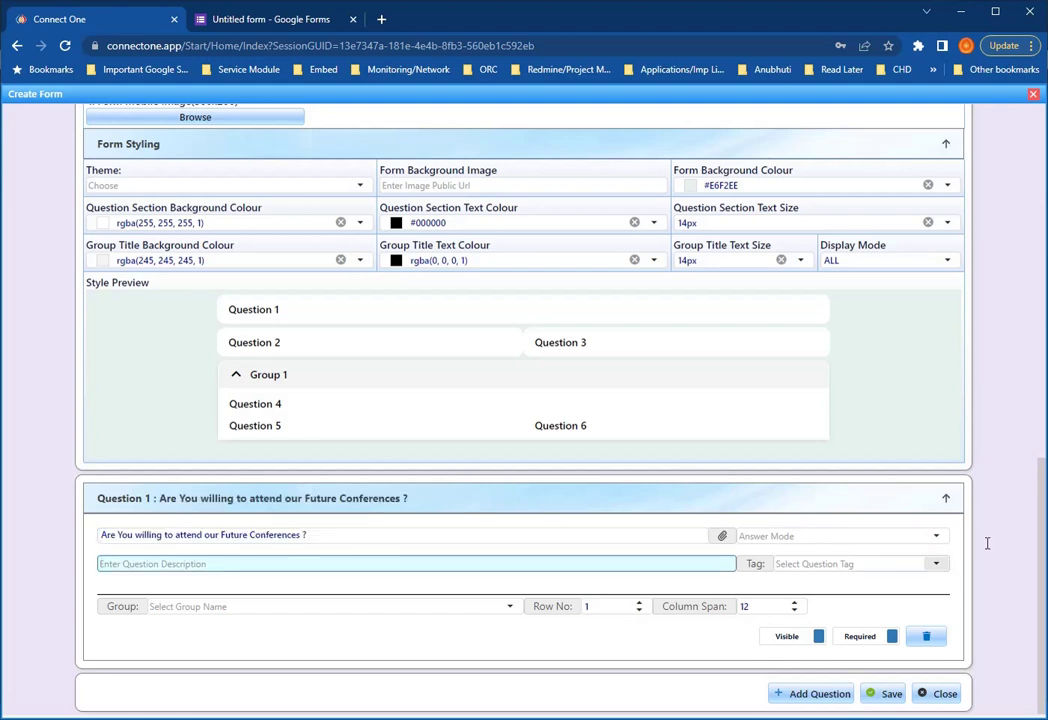
pyautogui.click(813, 537)
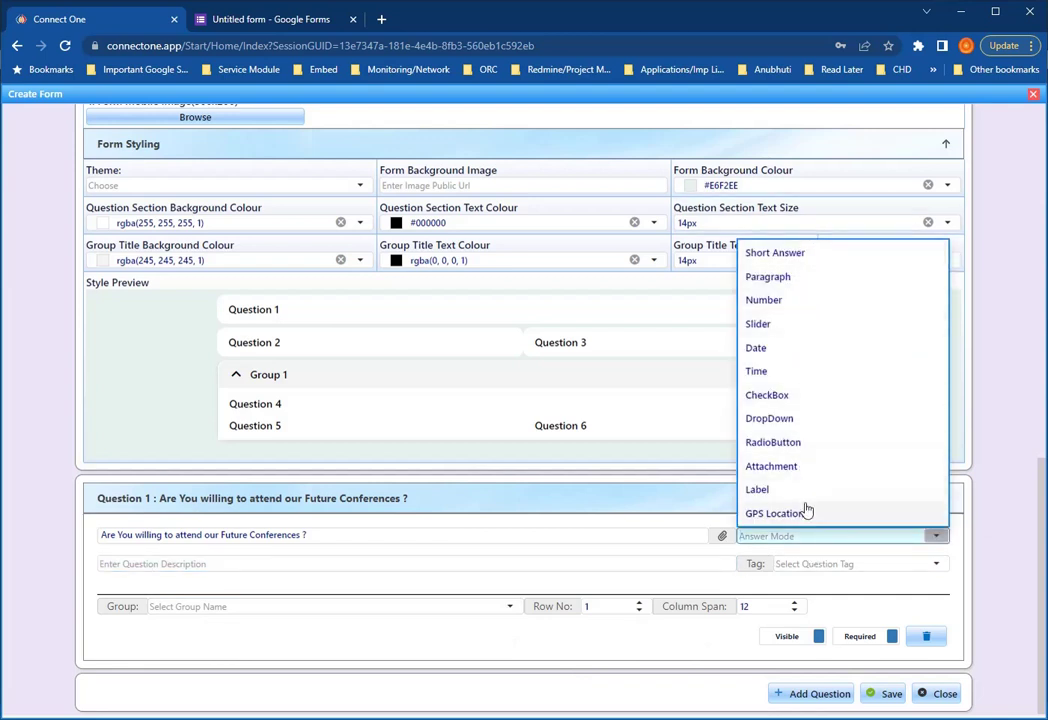
# - Set Question 1's answer mode to Short Answer, keeping it Required
pyautogui.click(788, 256)
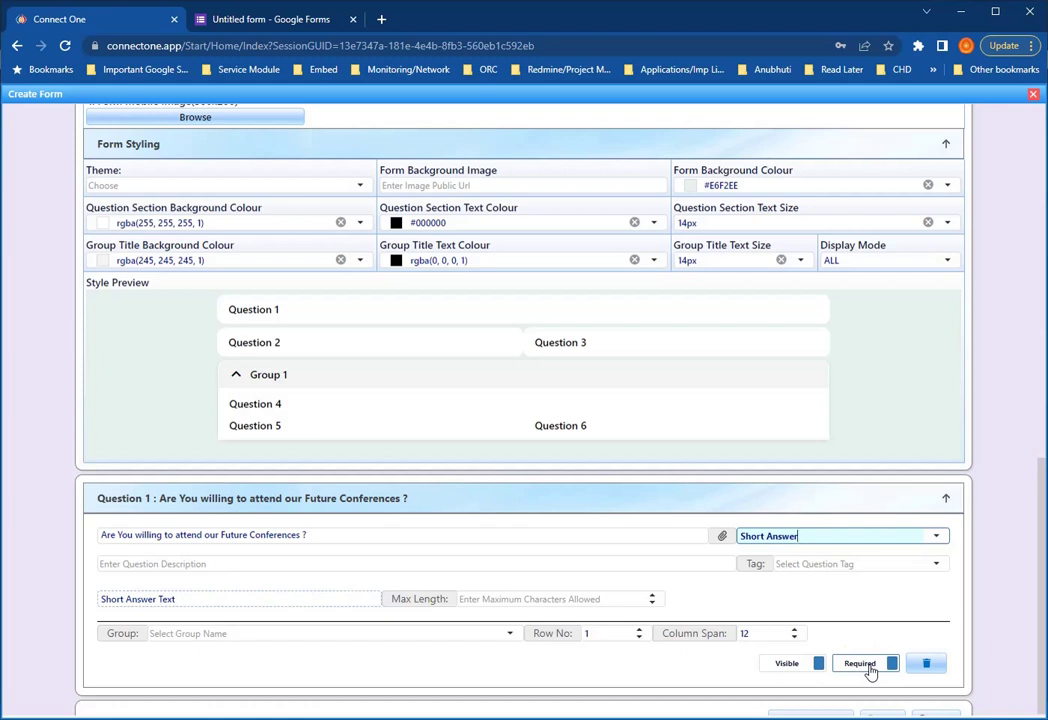
pyautogui.click(866, 665)
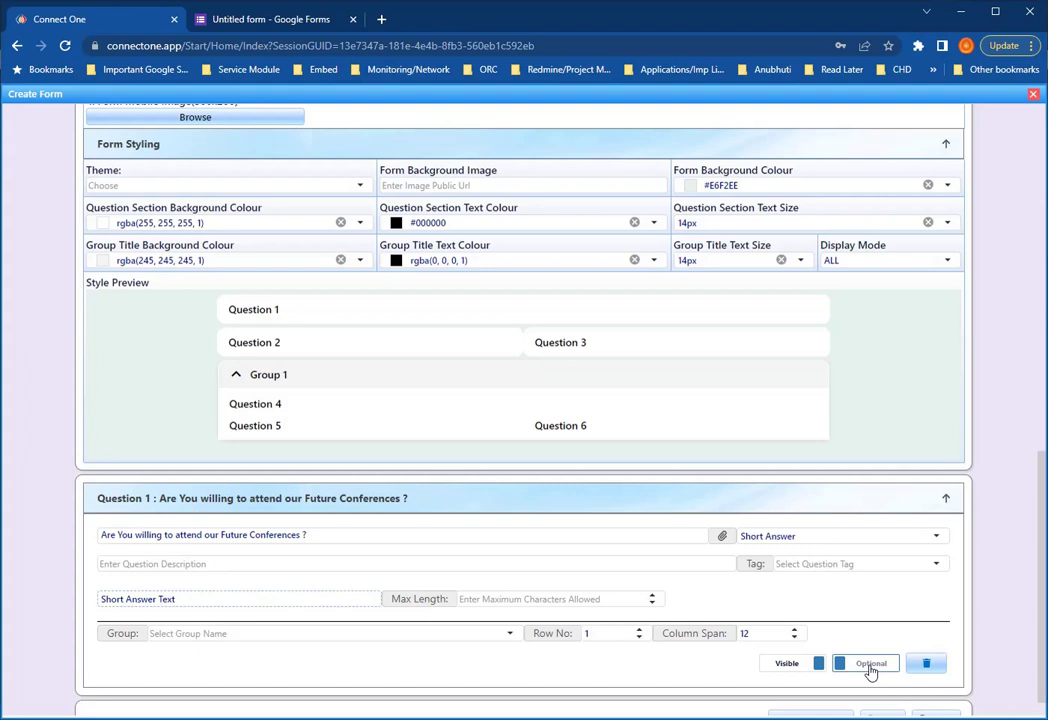
pyautogui.click(870, 665)
pyautogui.scroll(-1, 985, 610)
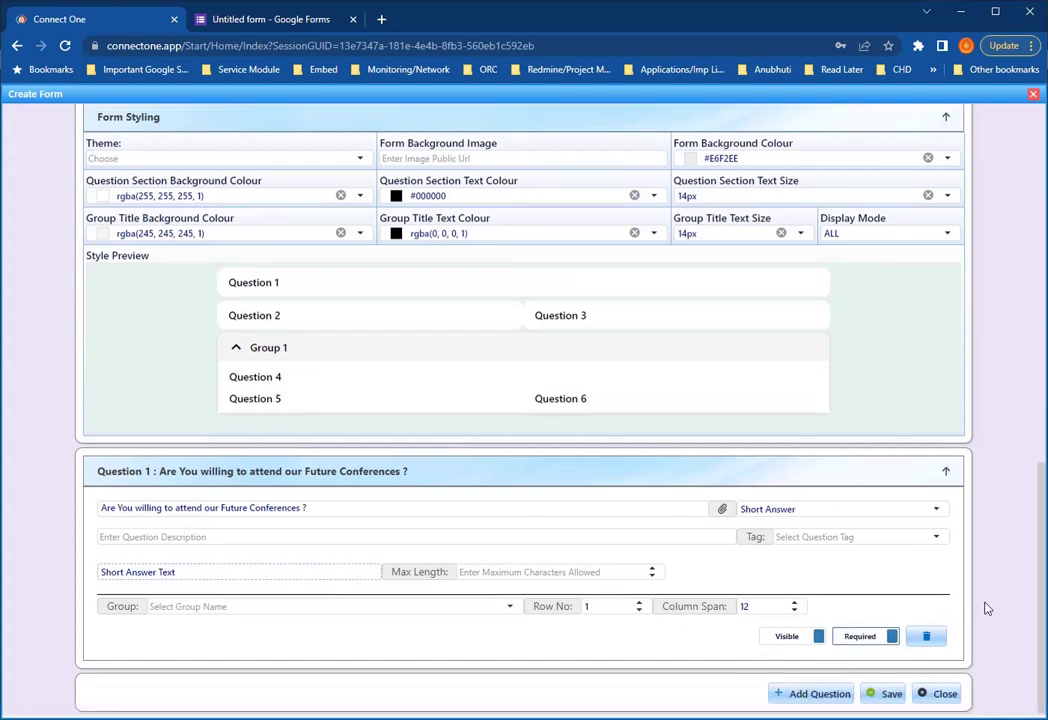
# - Set Generate Registration No. to NO and Login Mode to NONE, then save the form
pyautogui.click(884, 694)
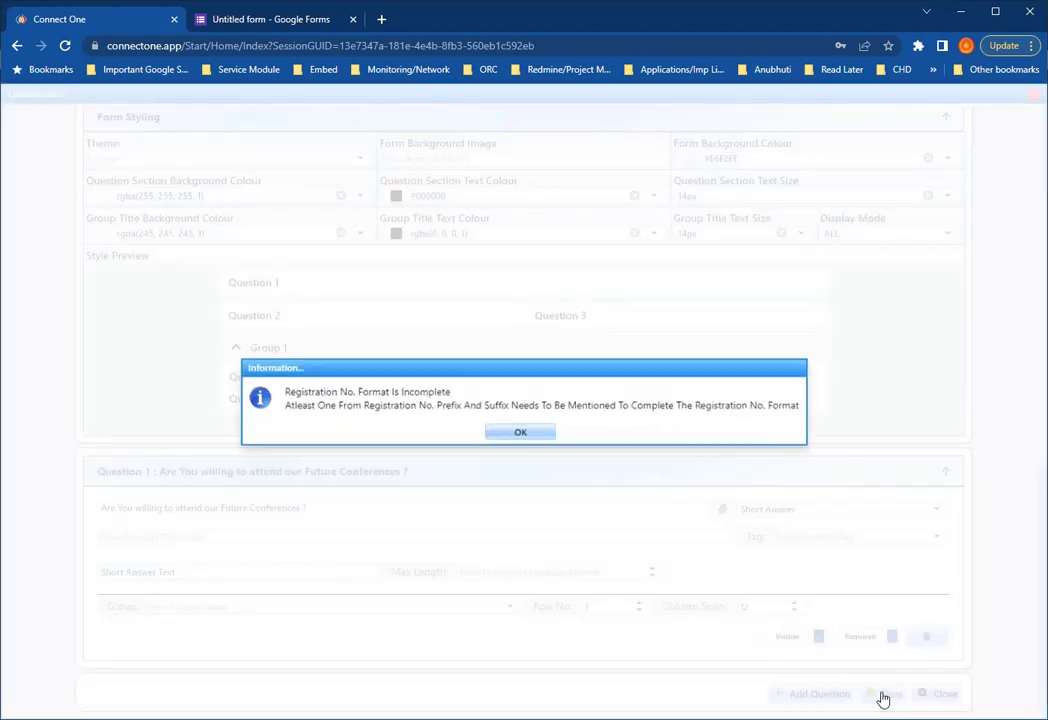
pyautogui.click(520, 433)
pyautogui.scroll(1, 522, 537)
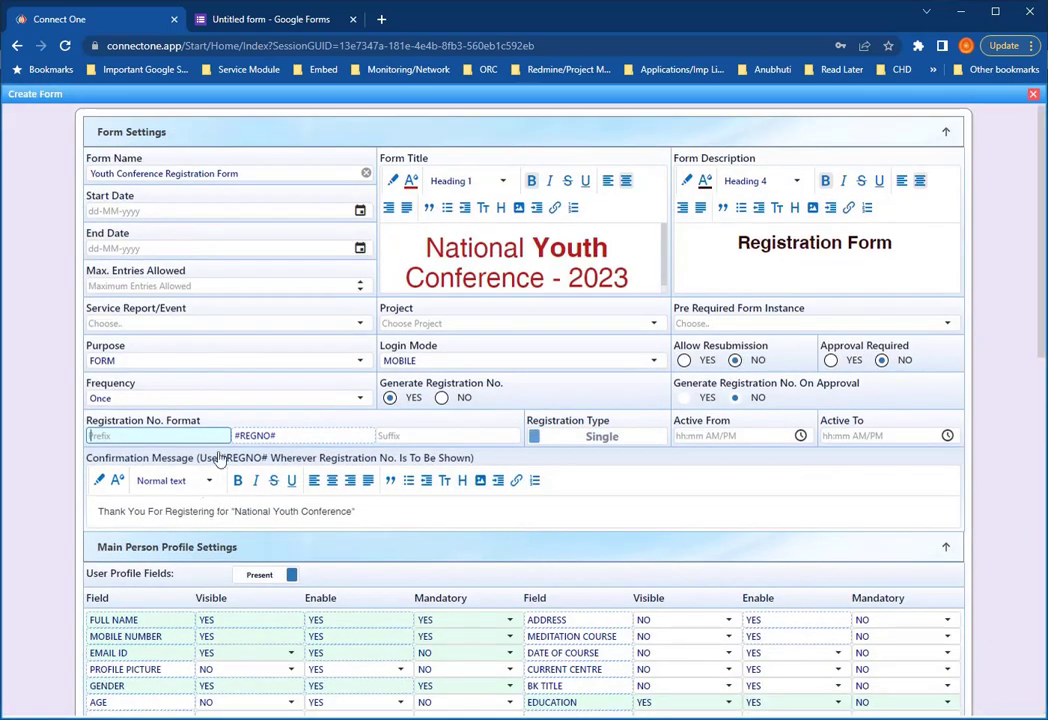
pyautogui.click(443, 398)
pyautogui.click(755, 397)
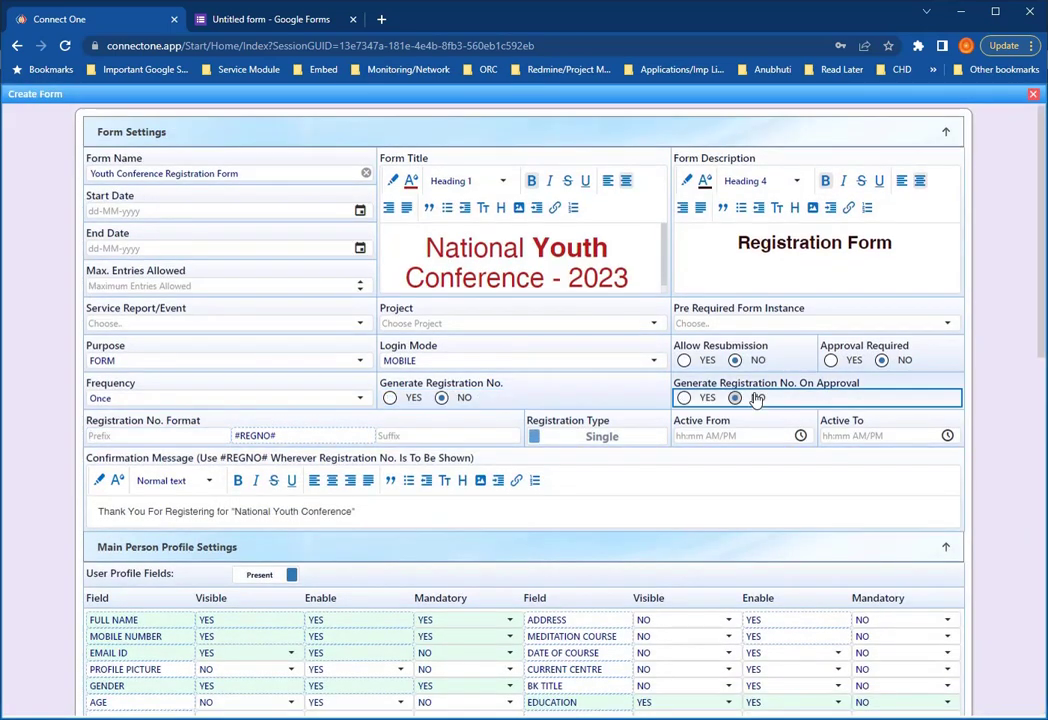
pyautogui.click(503, 360)
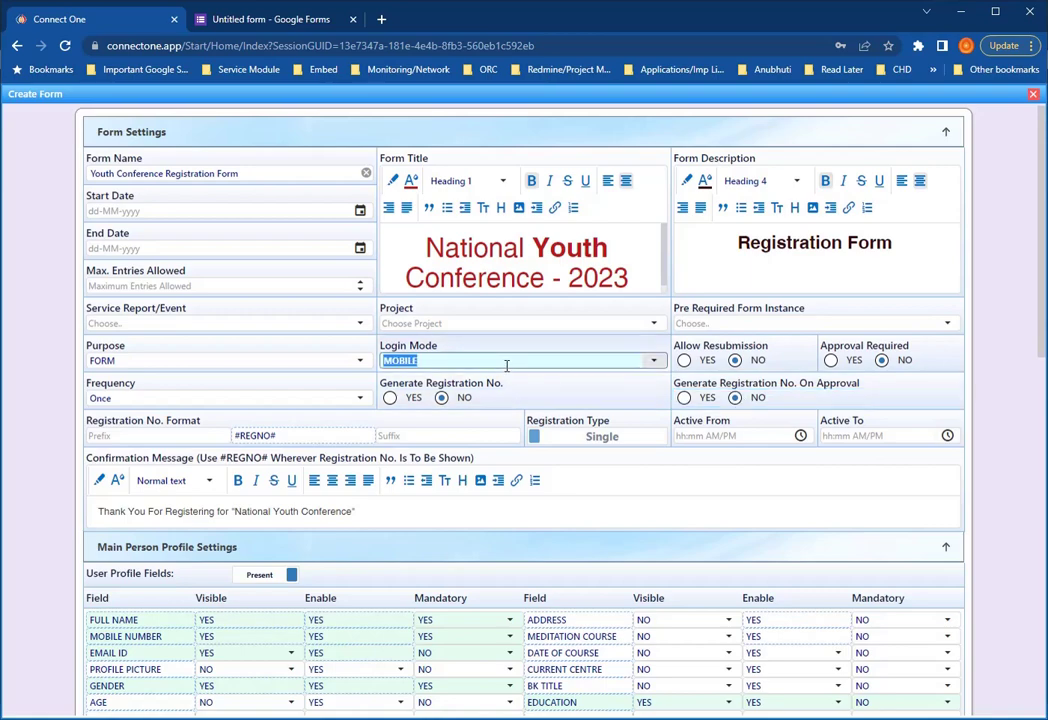
pyautogui.click(425, 451)
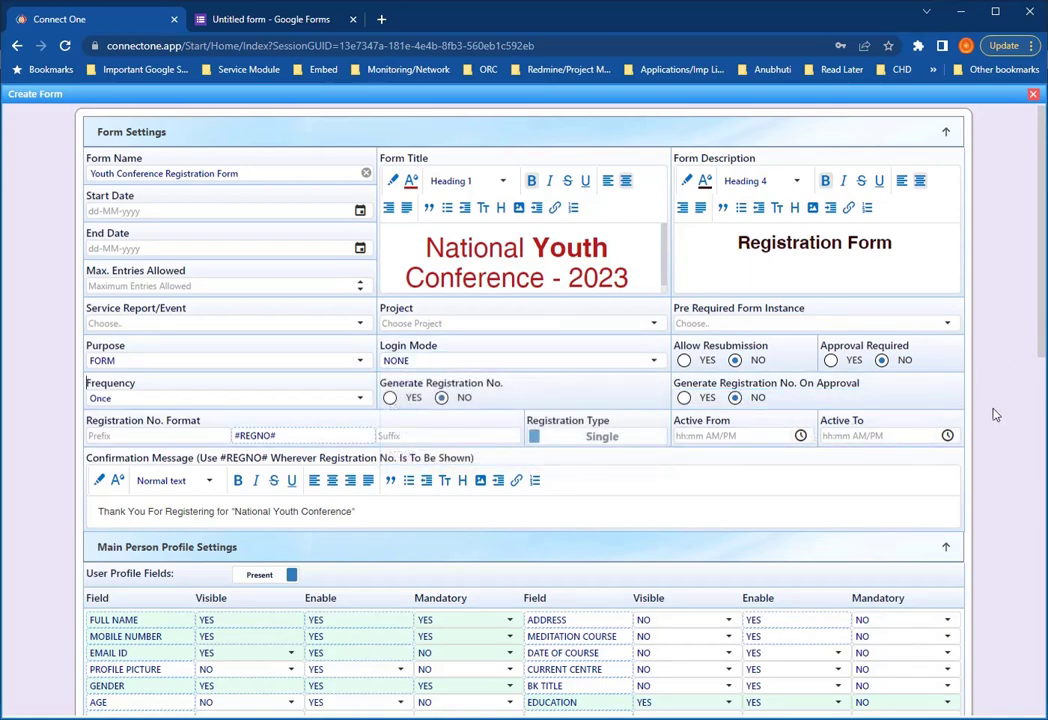
pyautogui.scroll(-9, 1006, 430)
pyautogui.click(888, 692)
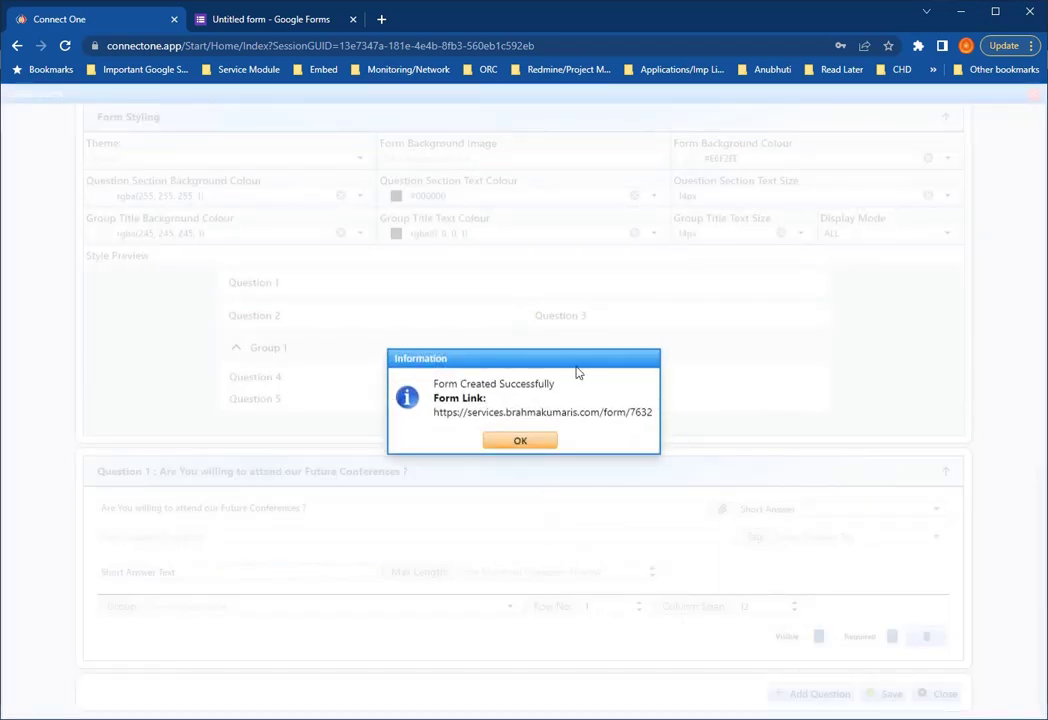
# - Dismiss the 'Form Created Successfully' notice and open the public registration form in a new tab
pyautogui.click(517, 443)
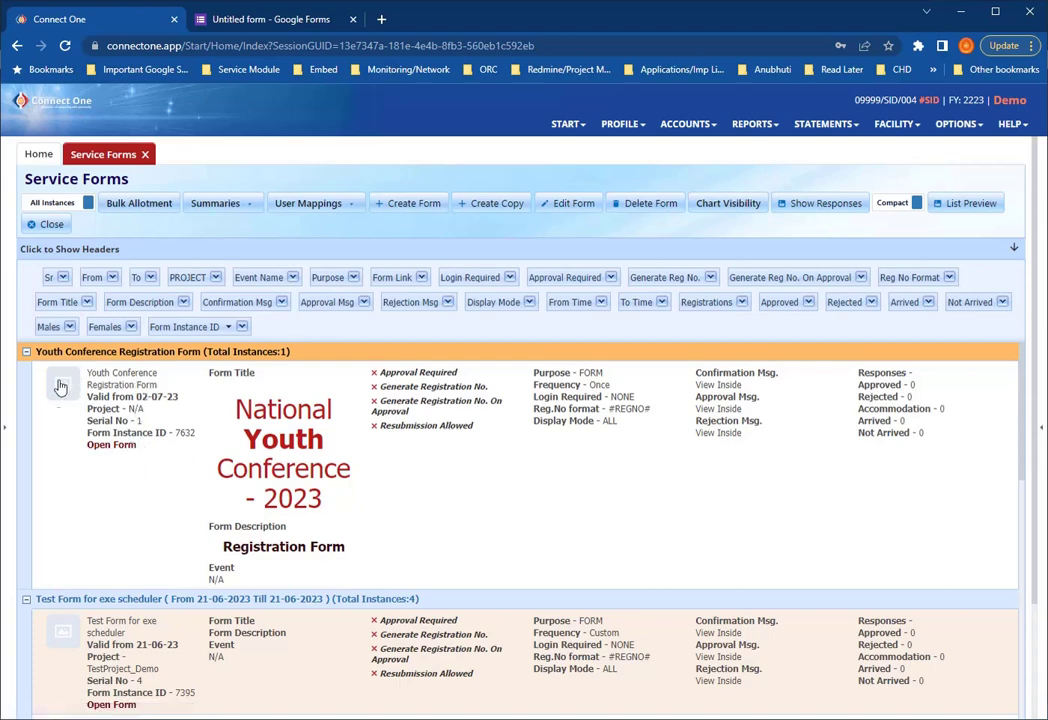
pyautogui.click(122, 448)
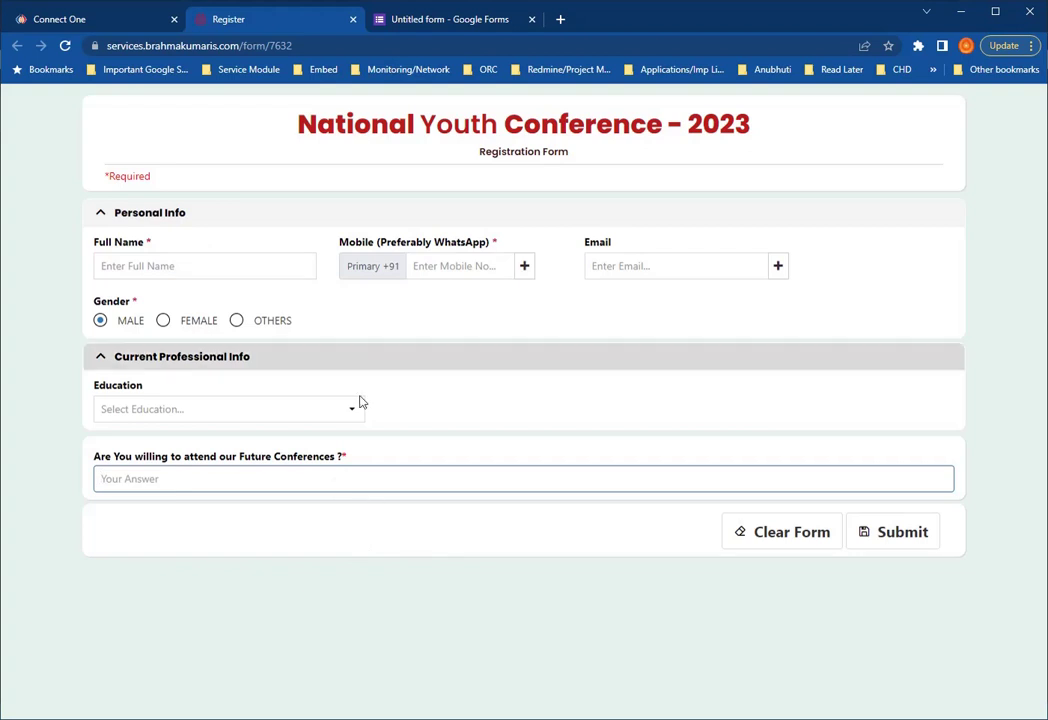
# - Scroll through the degree options in the form's Education dropdown, then close it
pyautogui.click(171, 411)
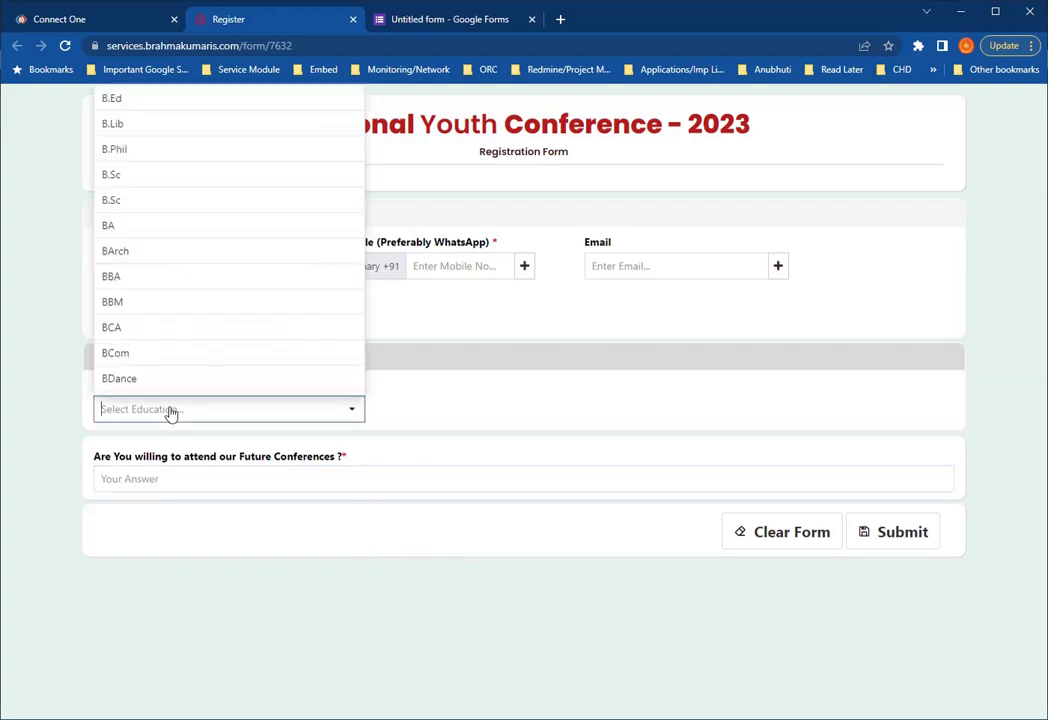
pyautogui.scroll(-5, 205, 295)
pyautogui.scroll(-15, 209, 297)
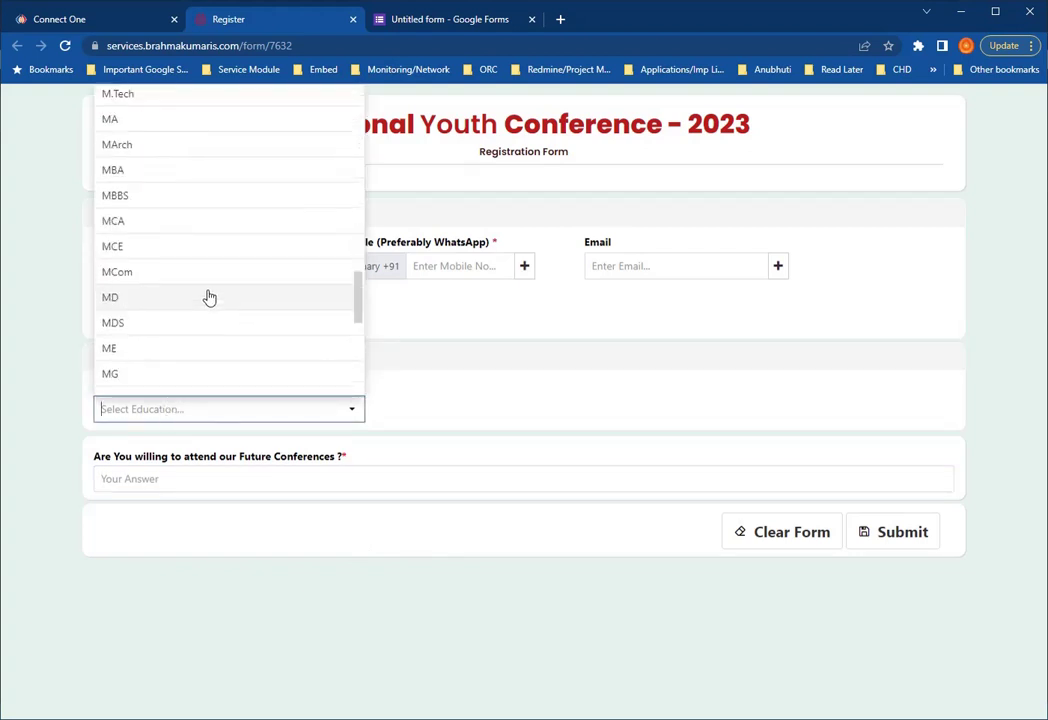
pyautogui.scroll(5, 209, 297)
pyautogui.scroll(10, 209, 297)
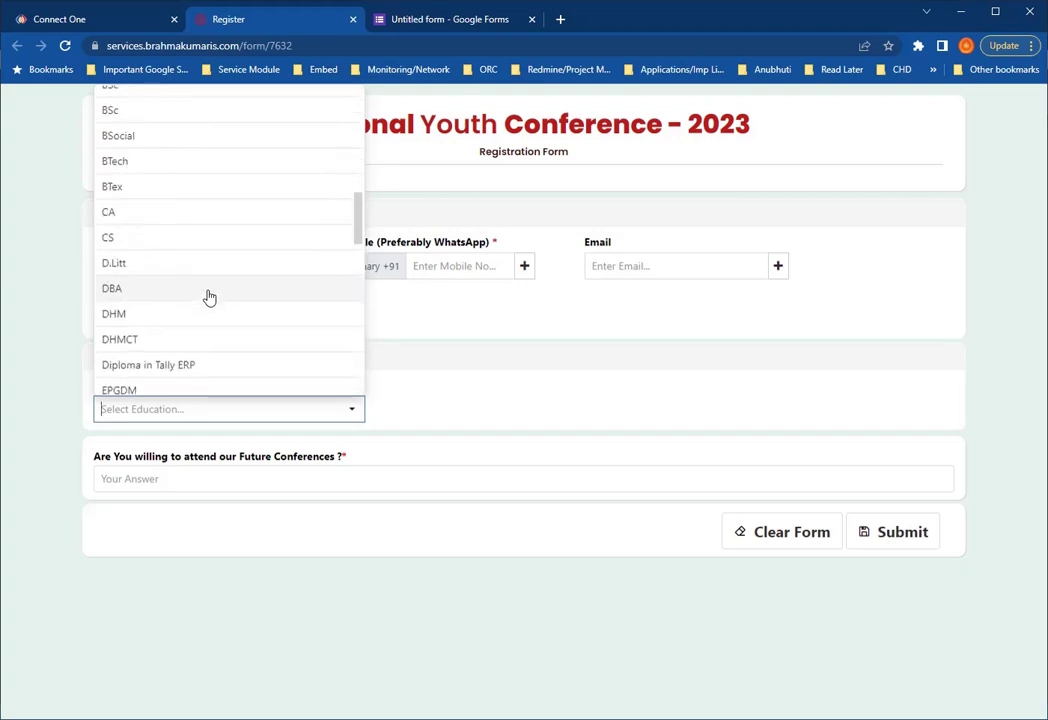
pyautogui.scroll(6, 209, 297)
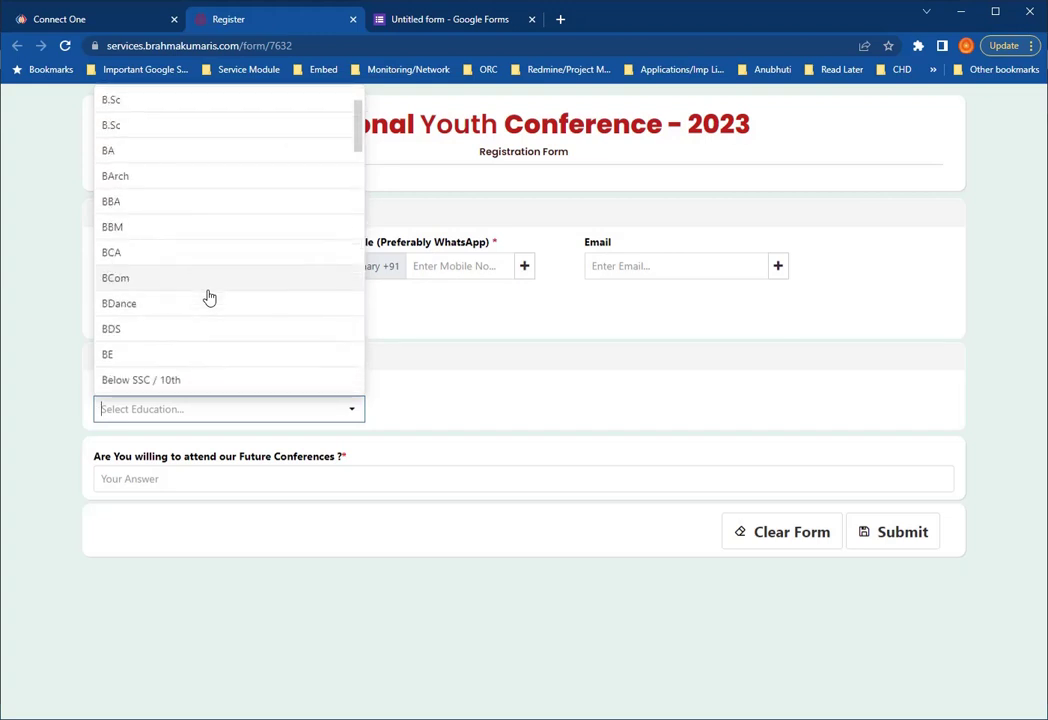
pyautogui.scroll(-1, 209, 297)
pyautogui.scroll(1, 207, 297)
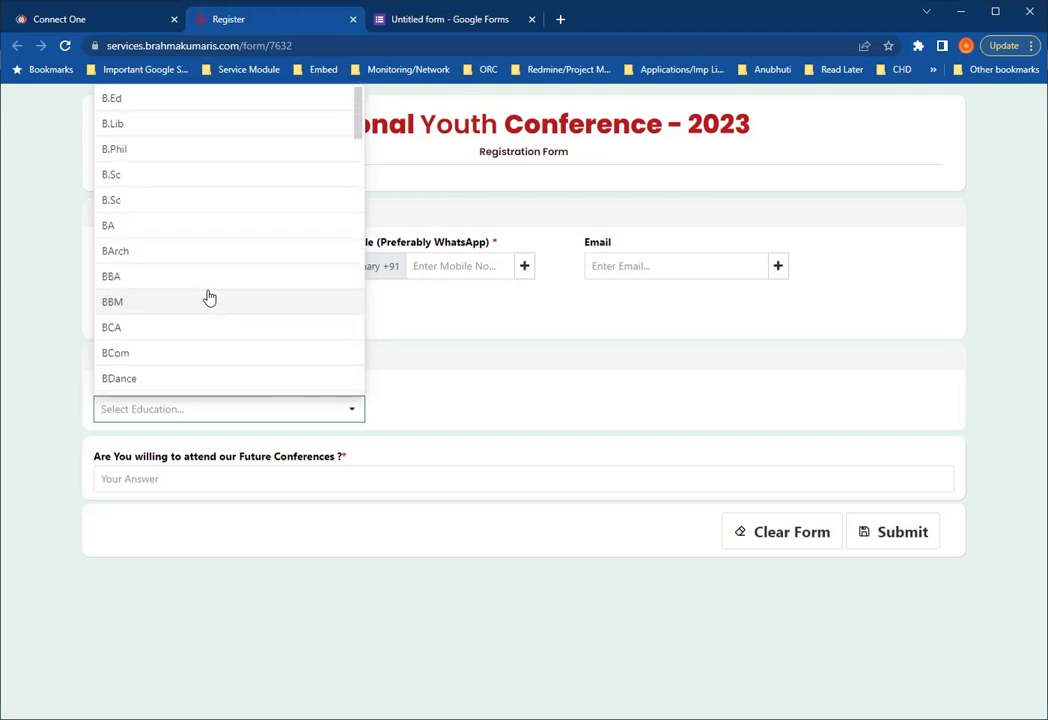
pyautogui.click(184, 424)
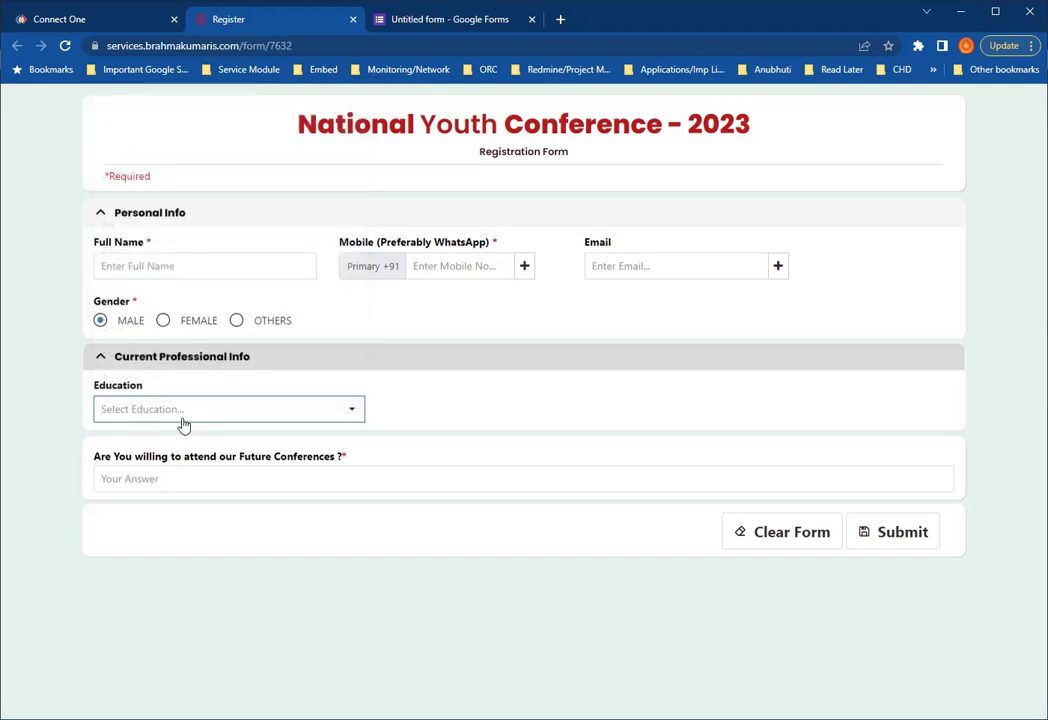
# - Choose 'Others' for Education, answer 'No' to the future conferences question, and submit
pyautogui.write('othe')
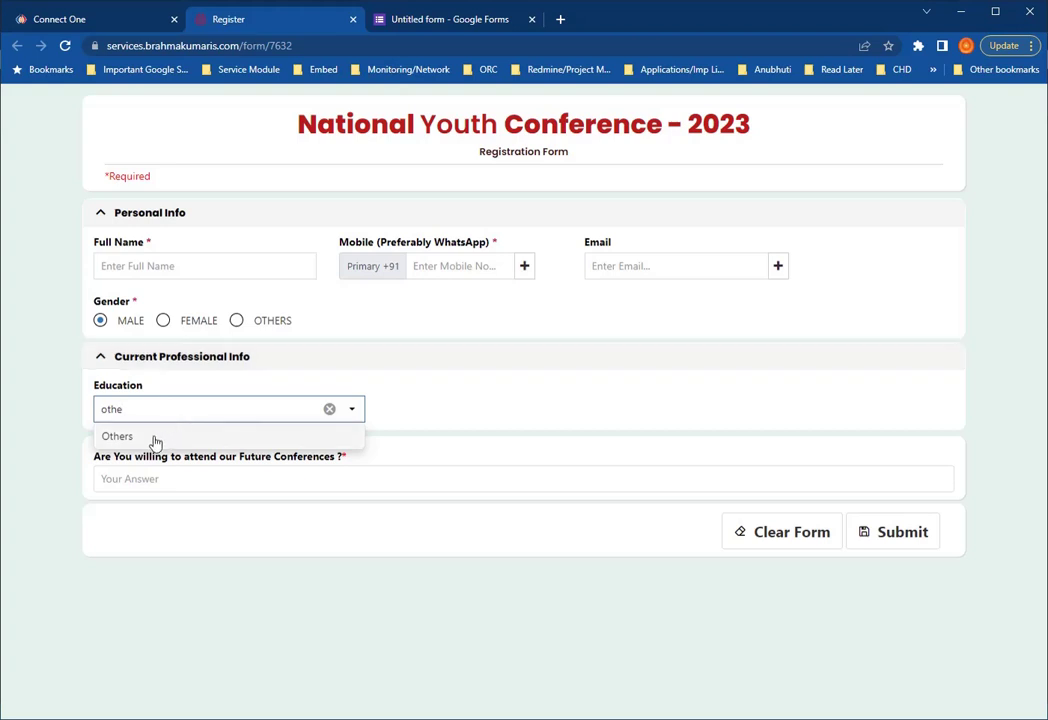
pyautogui.click(153, 441)
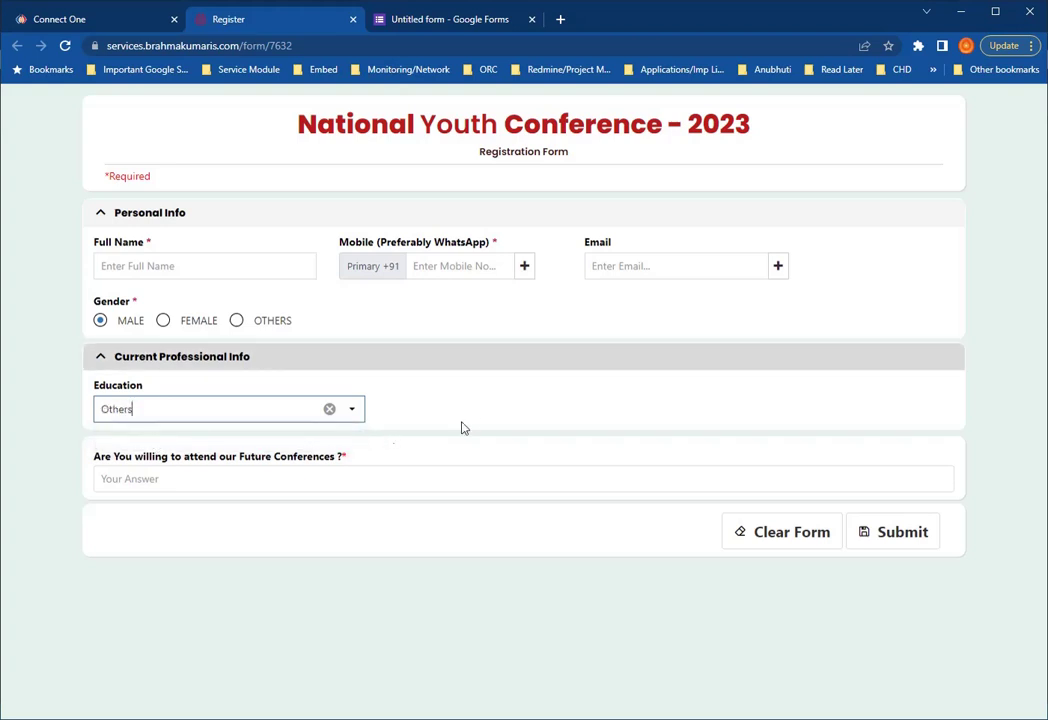
pyautogui.click(194, 489)
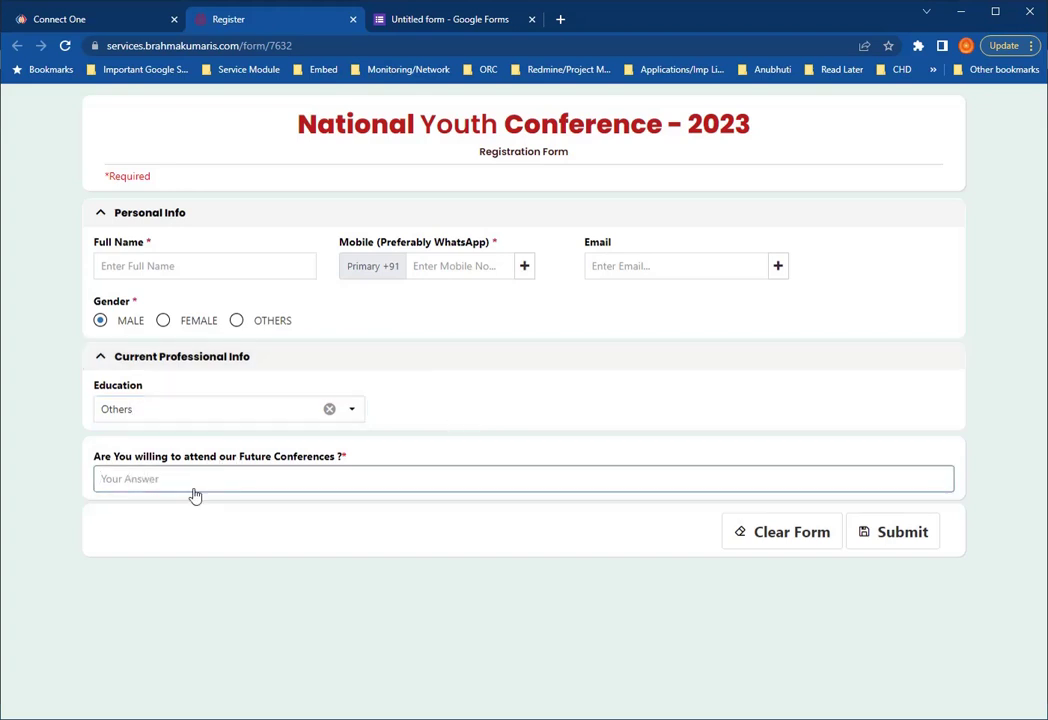
pyautogui.write('No')
pyautogui.click(911, 546)
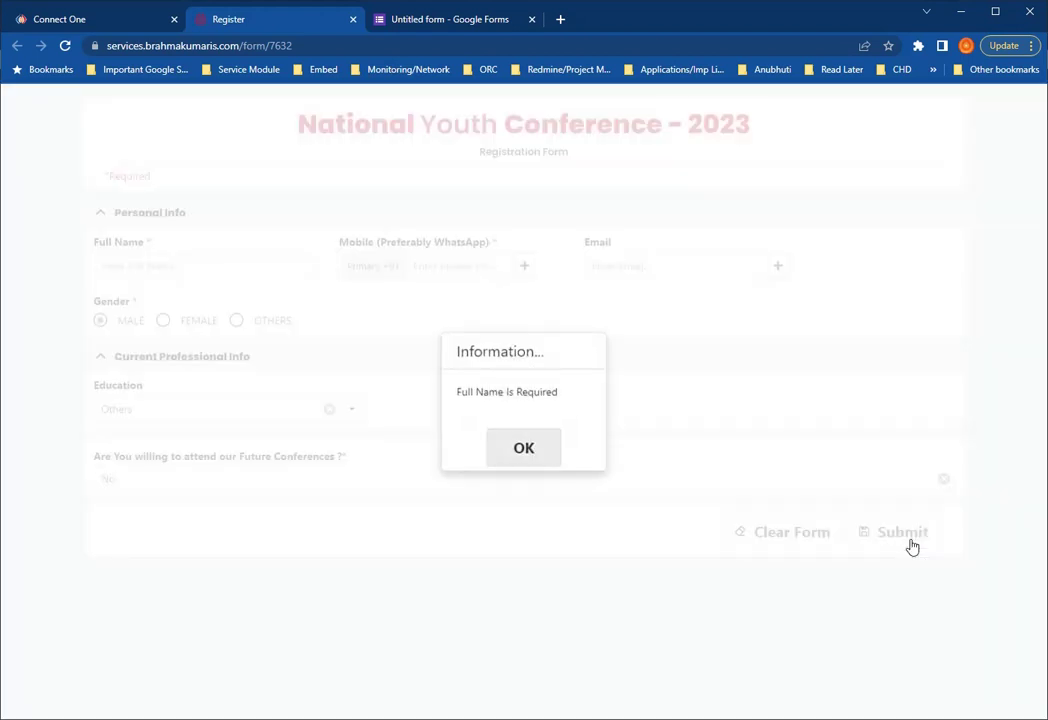
# - Clear the Full Name warning, enter the registrant's full name and mobile number, and resubmit
pyautogui.click(497, 466)
pyautogui.click(900, 535)
pyautogui.click(524, 450)
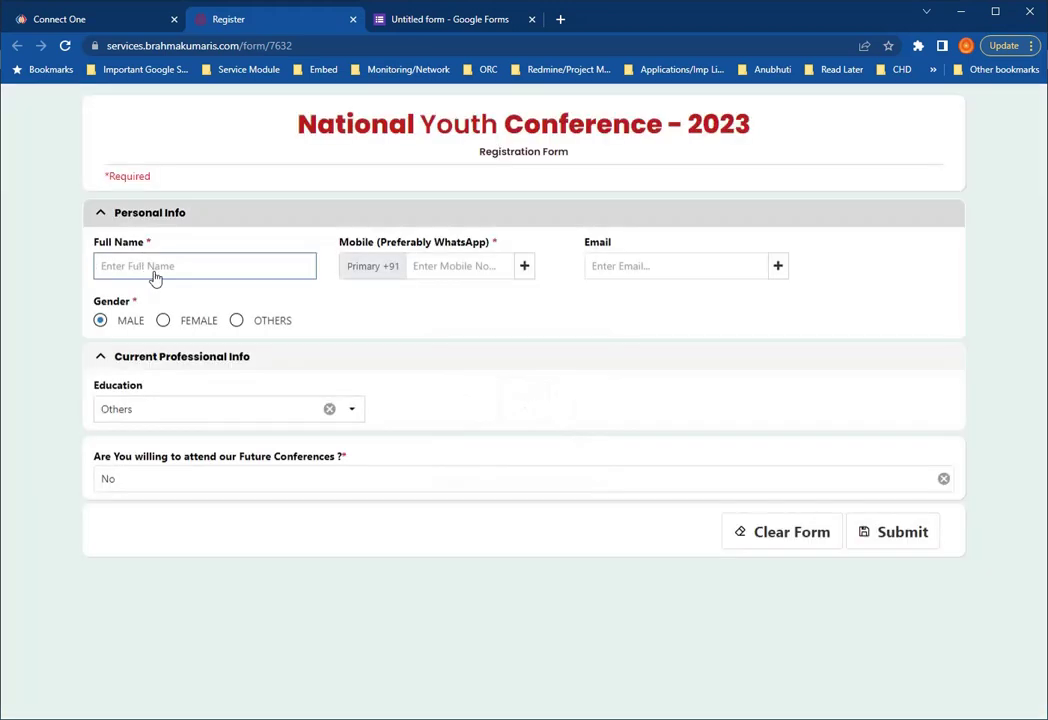
pyautogui.write('SAurabh')
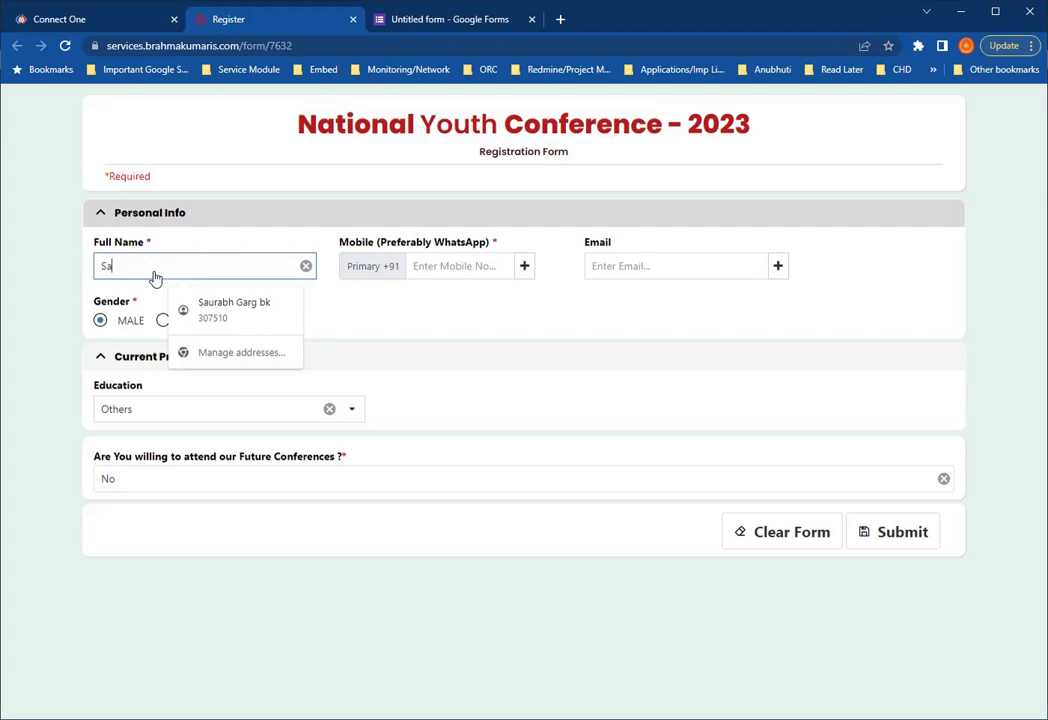
pyautogui.write('h')
pyautogui.press('Tab')
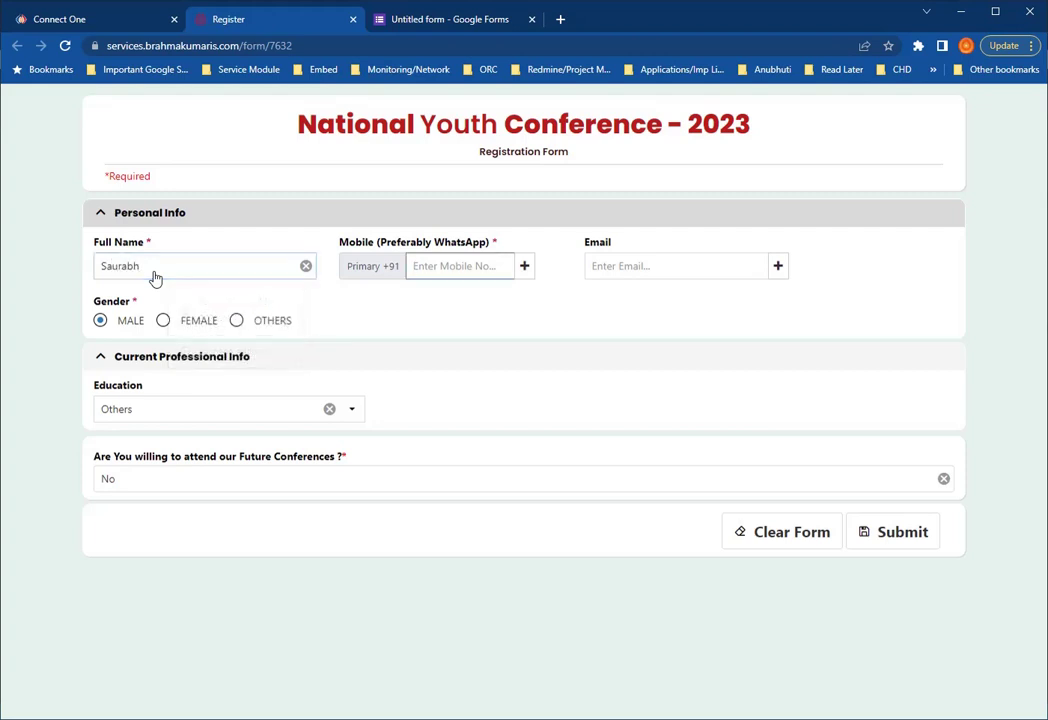
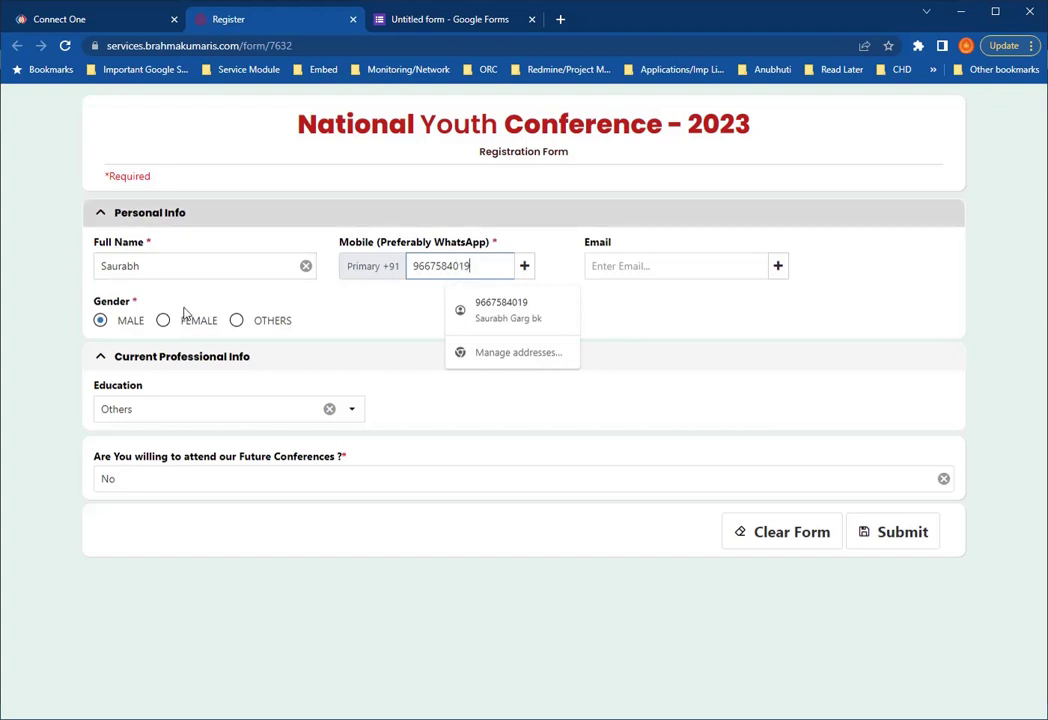
pyautogui.click(363, 336)
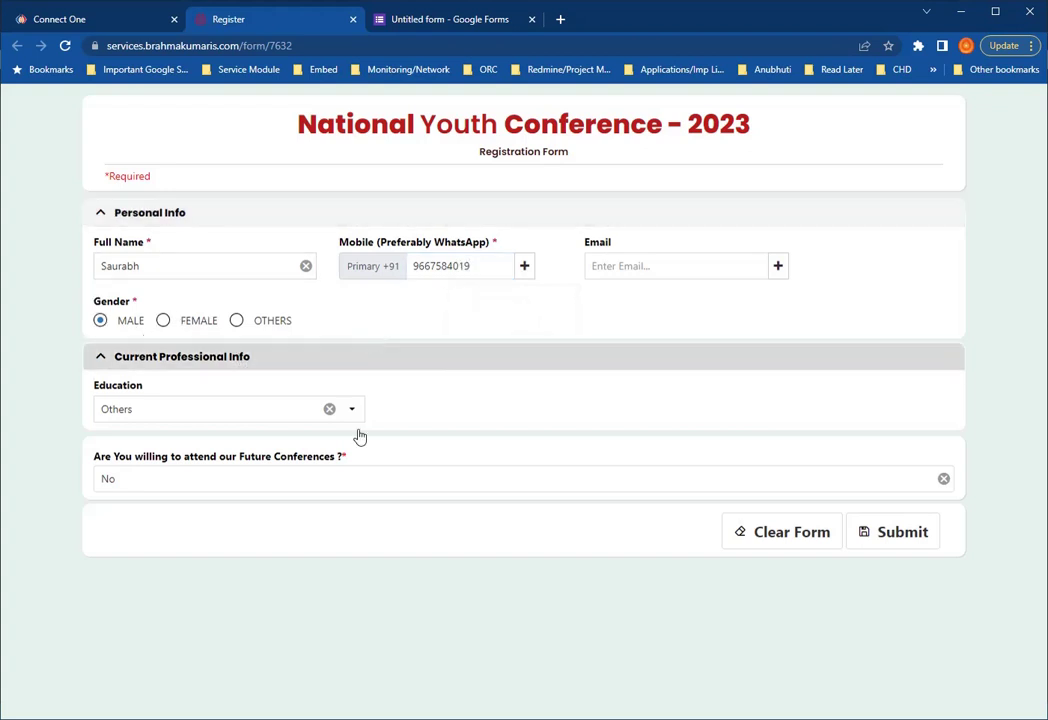
pyautogui.click(903, 533)
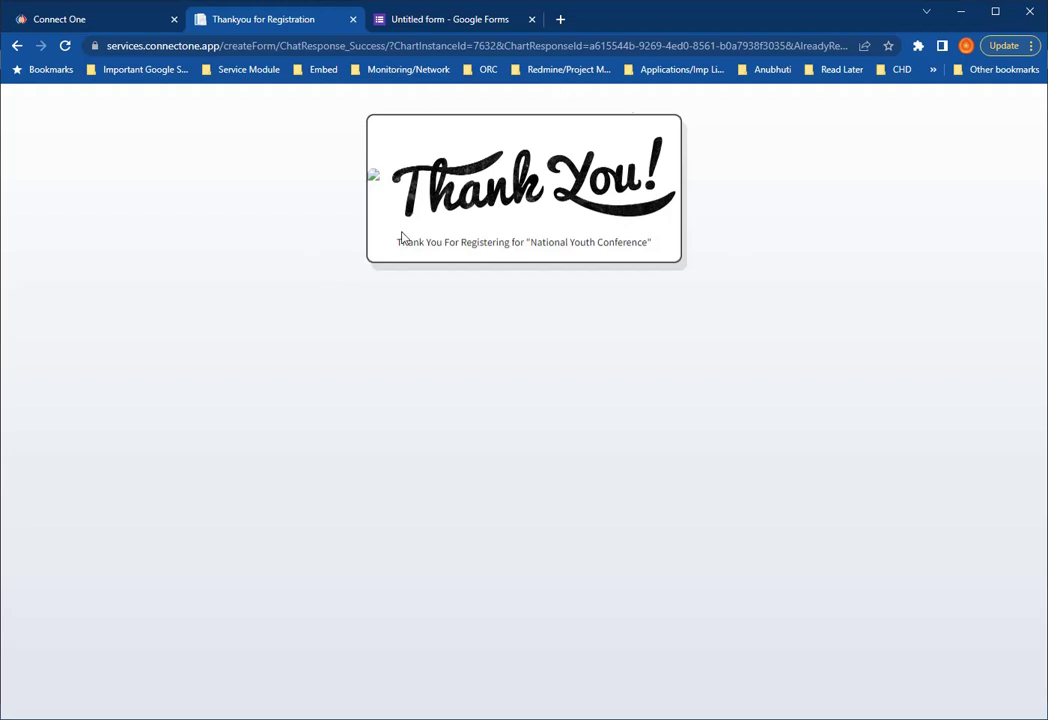
# - Highlight the Thank You message confirming registration for the National Youth Conference
pyautogui.moveTo(396, 242); pyautogui.dragTo(634, 257)
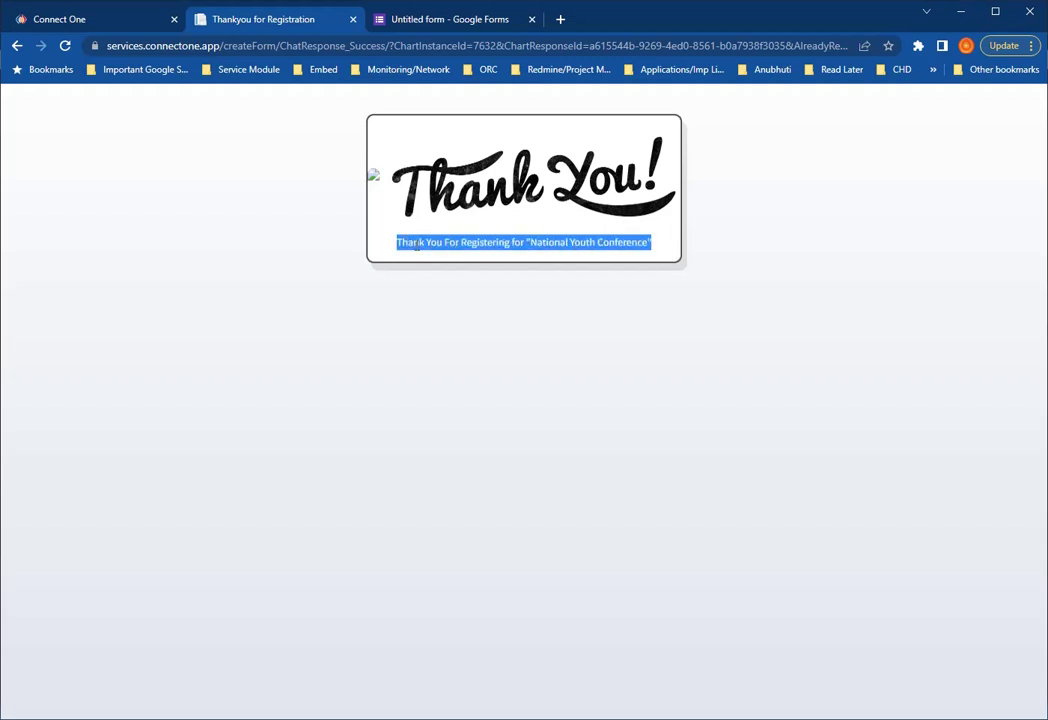